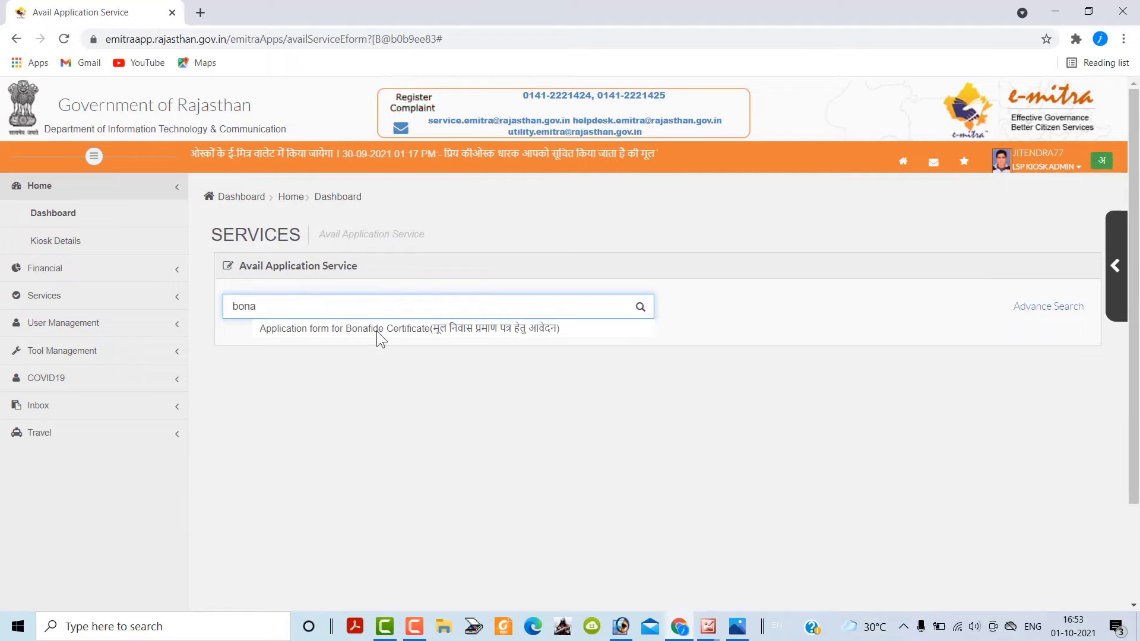
Choose the Bonafide Certificate application service, change the portal language to Hindi, and select the service again by searching "bona".
left_click(369, 329)
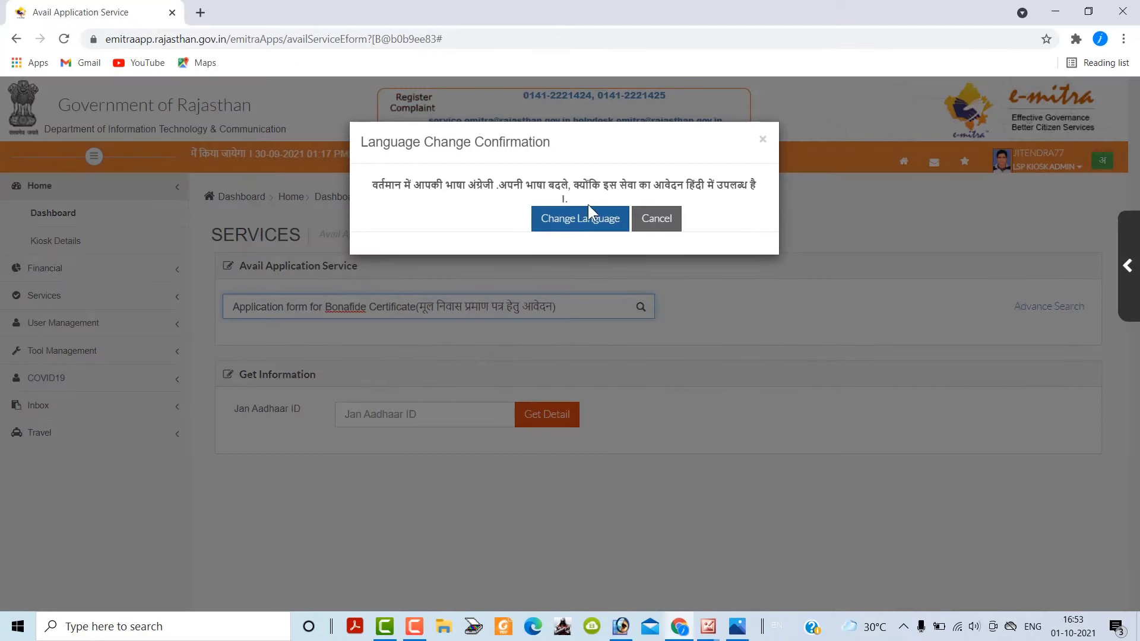
left_click(587, 220)
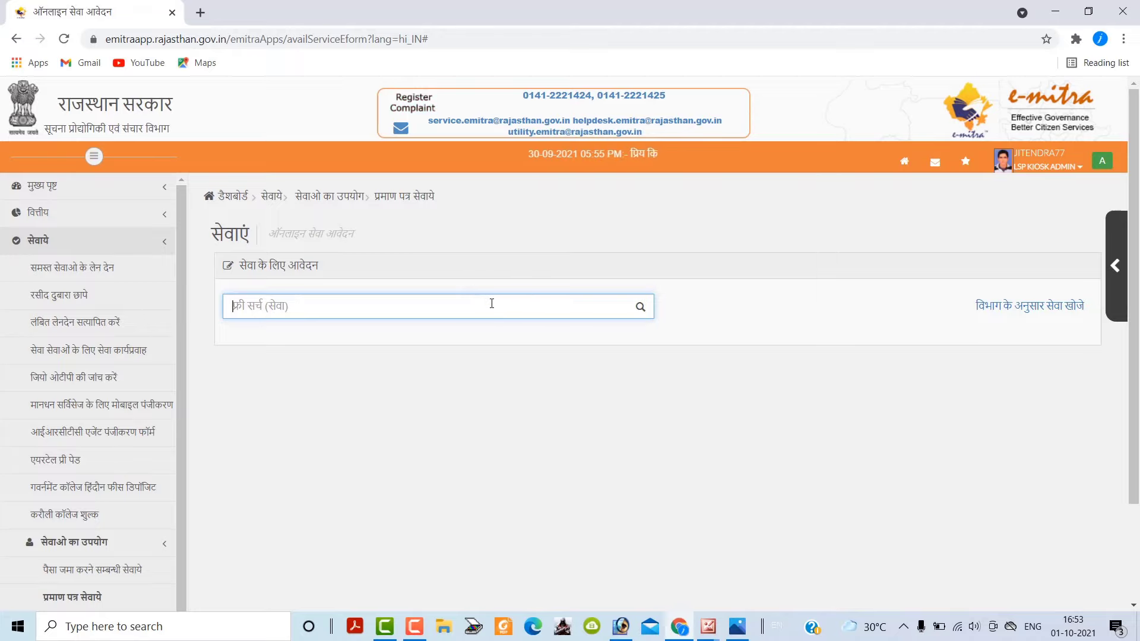
type("bona")
left_click(476, 330)
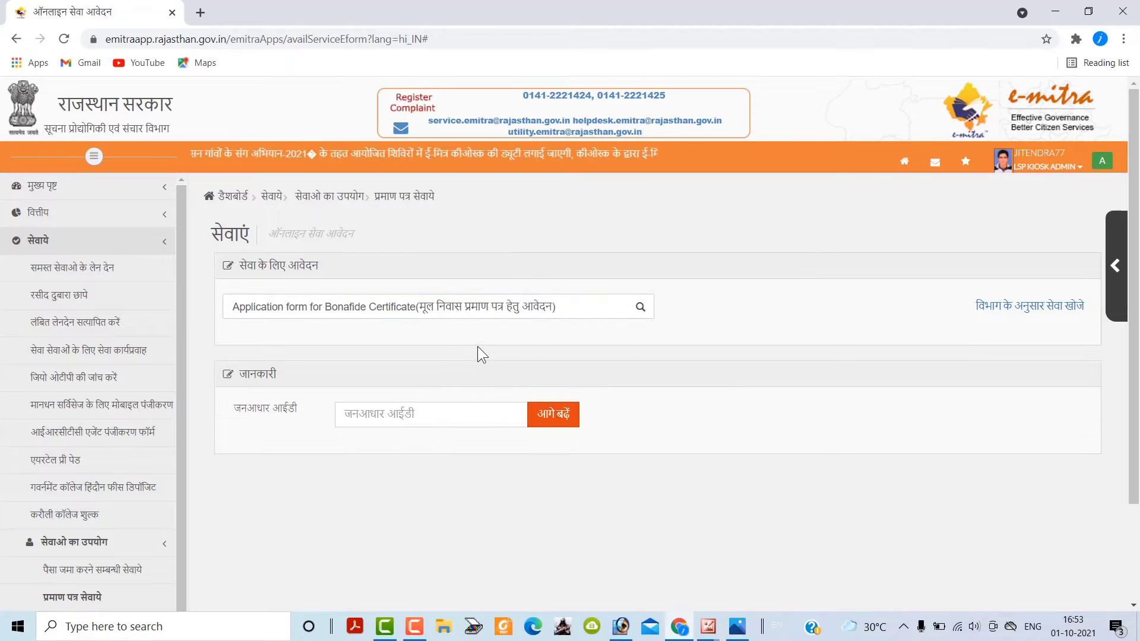
Submit the applicant's Jan Aadhaar ID and show the family members using Jan Aadhar Based verification.
left_click(435, 415)
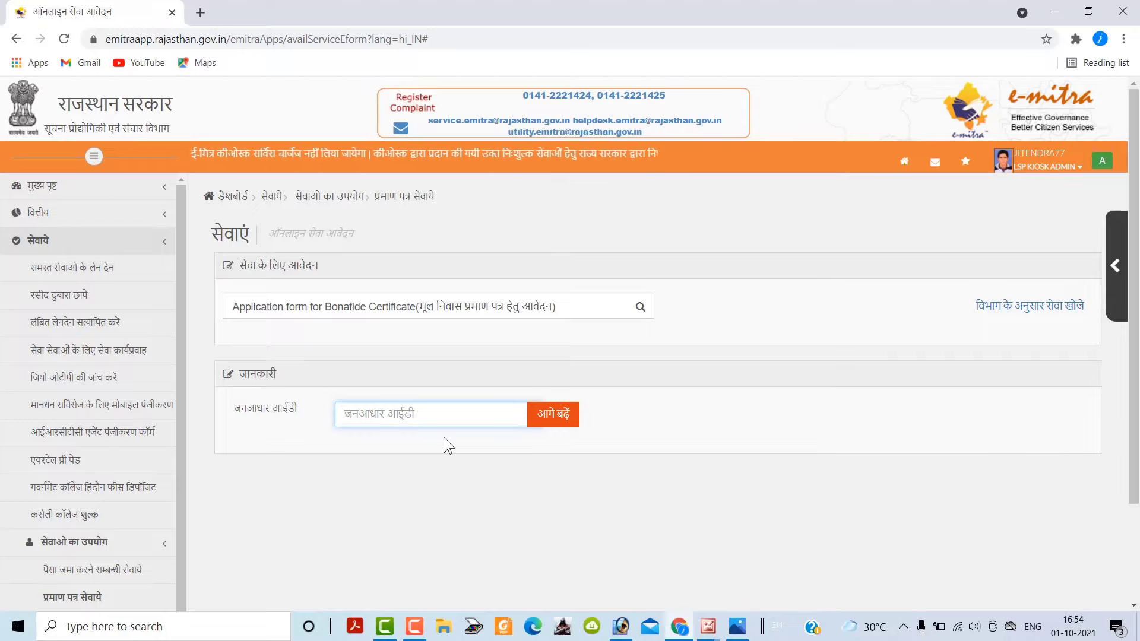
key("ctrl+v")
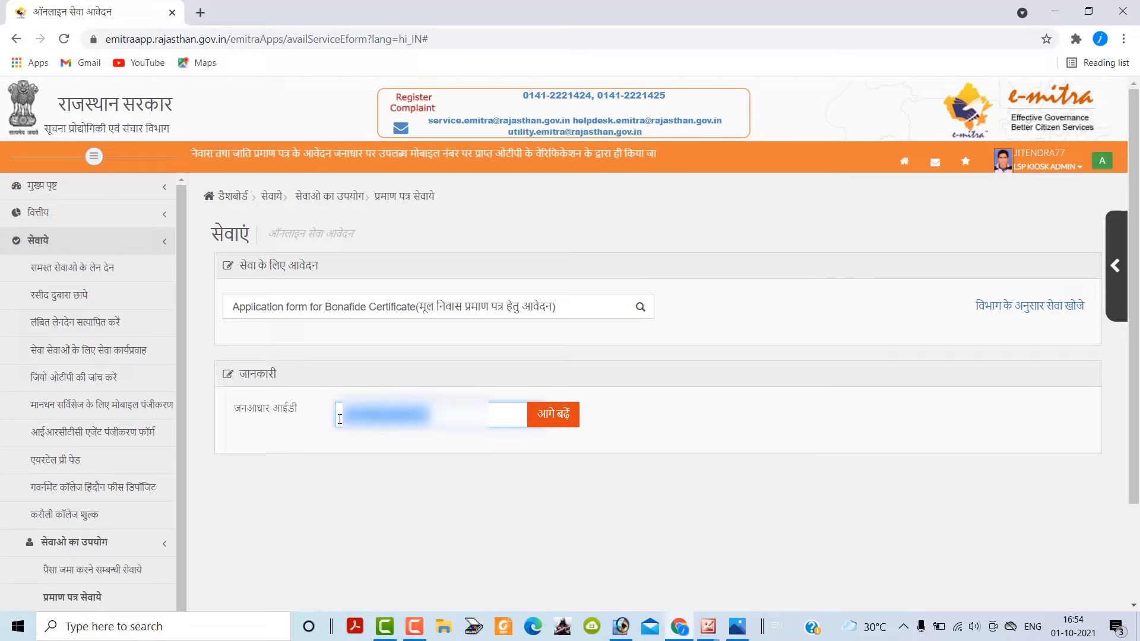
left_click(557, 417)
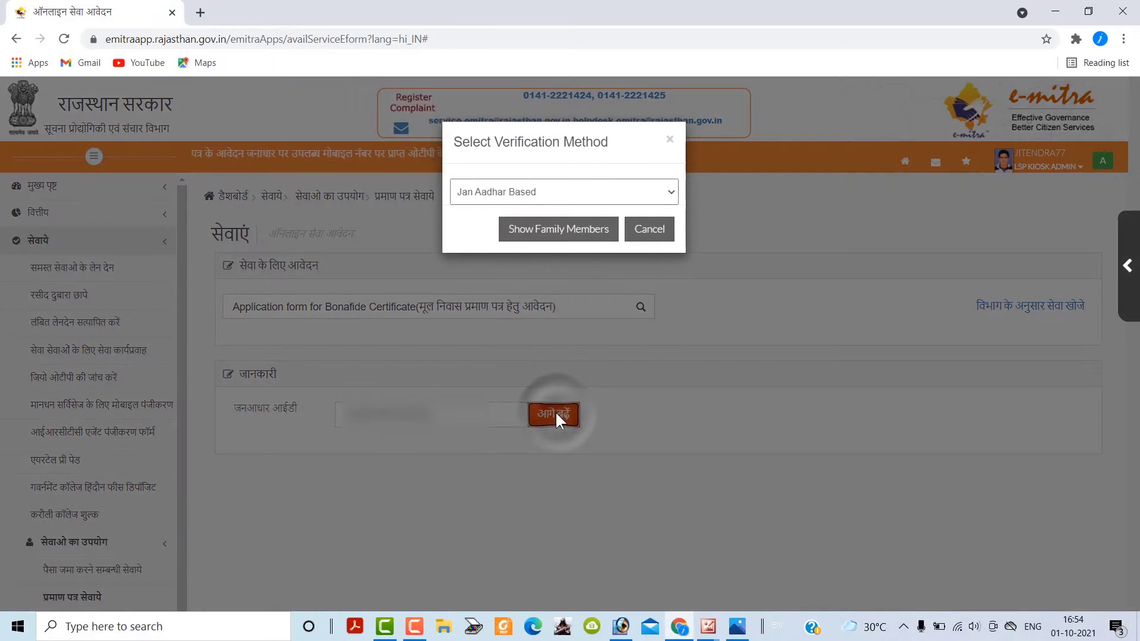
left_click(506, 191)
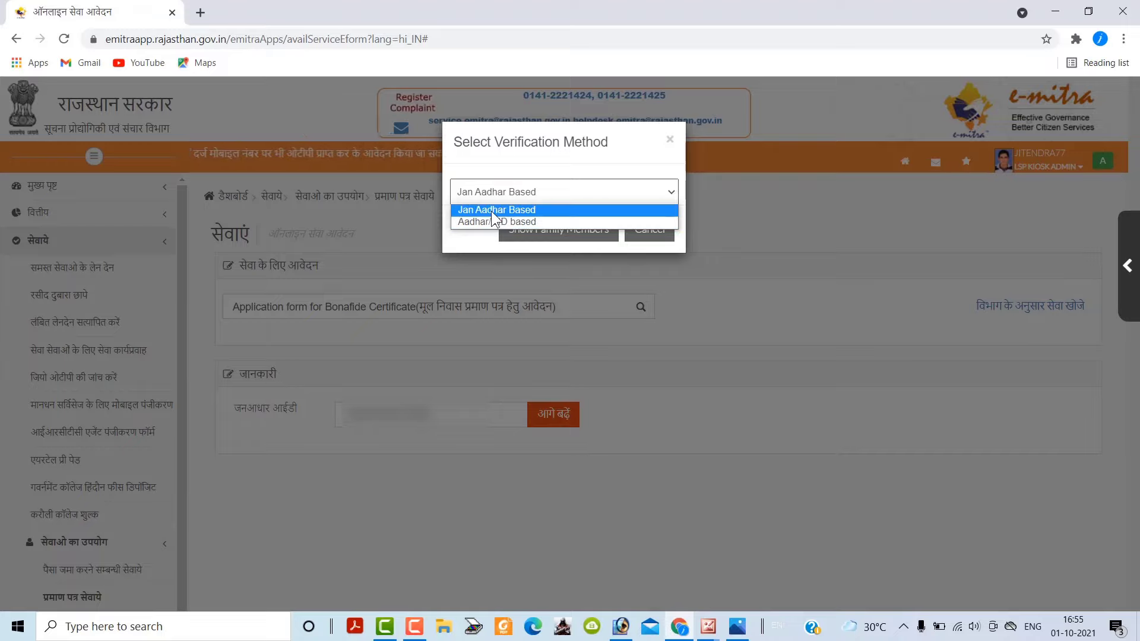
left_click(490, 212)
left_click(514, 237)
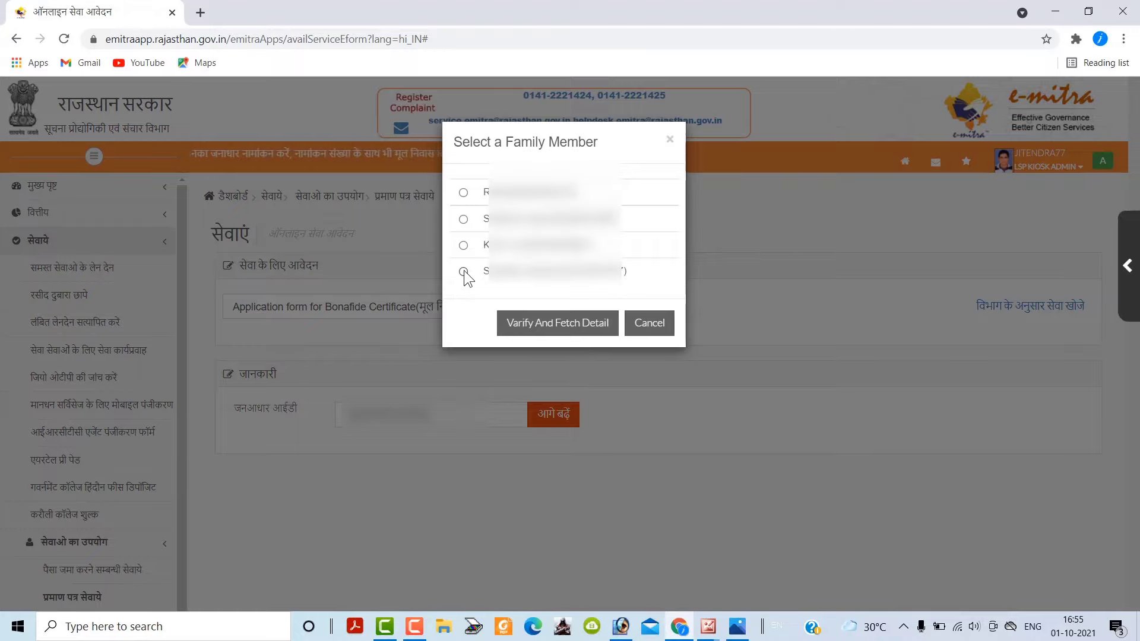
Select the fourth family member and verify them with the OTP sent to the registered mobile to fetch their details.
left_click(464, 273)
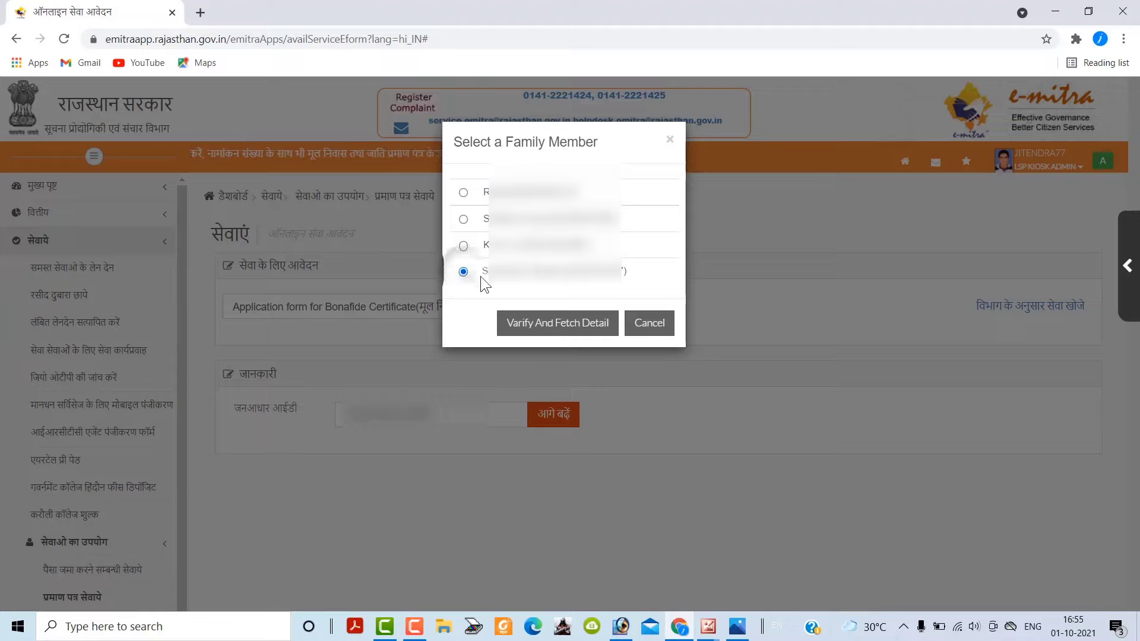
left_click(530, 323)
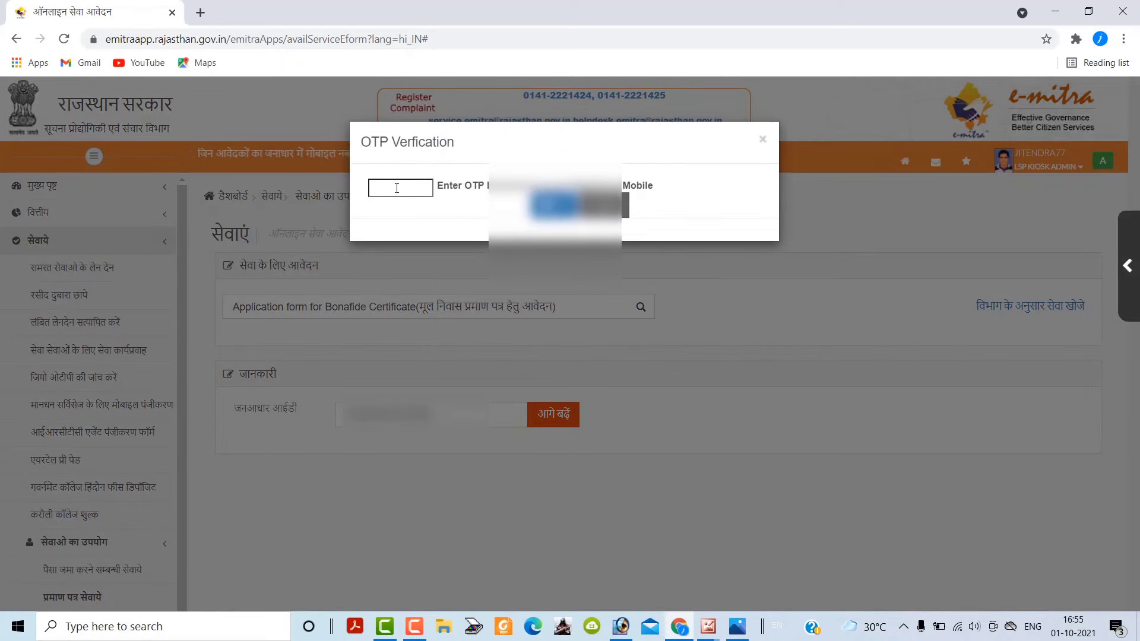
left_click(397, 187)
left_click(395, 214)
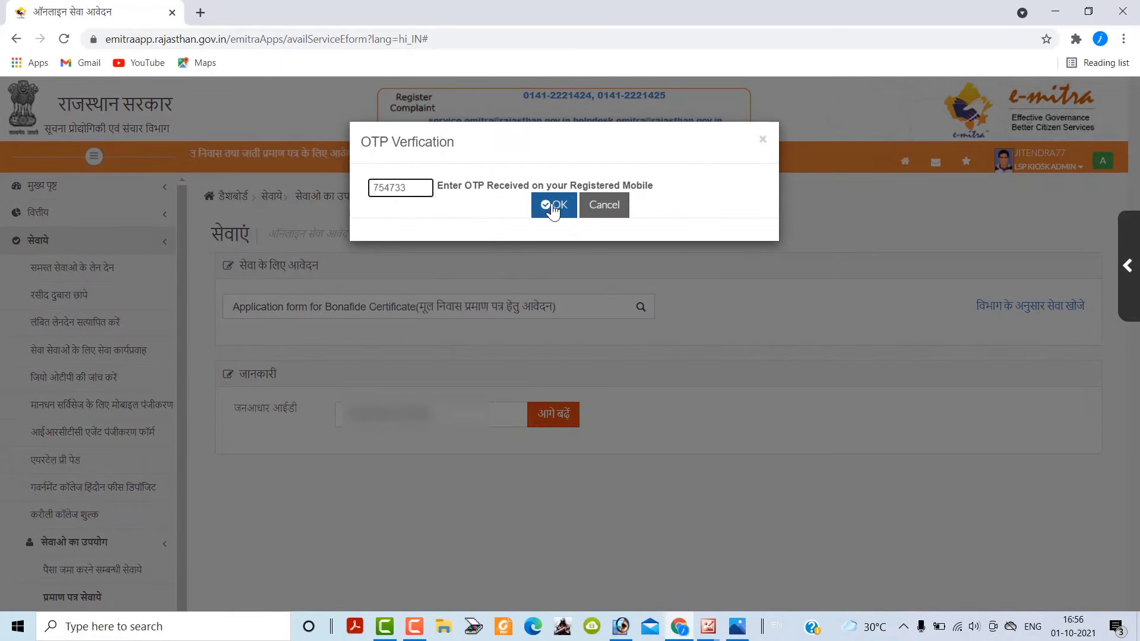
left_click(553, 208)
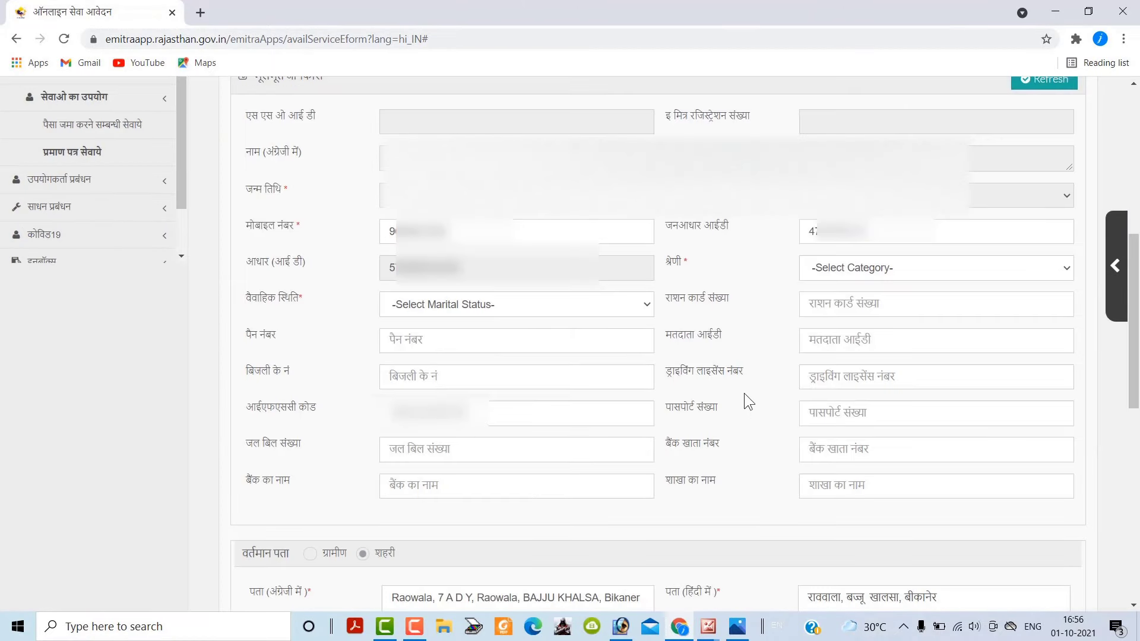
Set the applicant's marital status to UnMarried(अविवाहित) and the category to OTHER BACKWARD CLASS(अन्य पिछड़ा वर्ग).
left_click(522, 233)
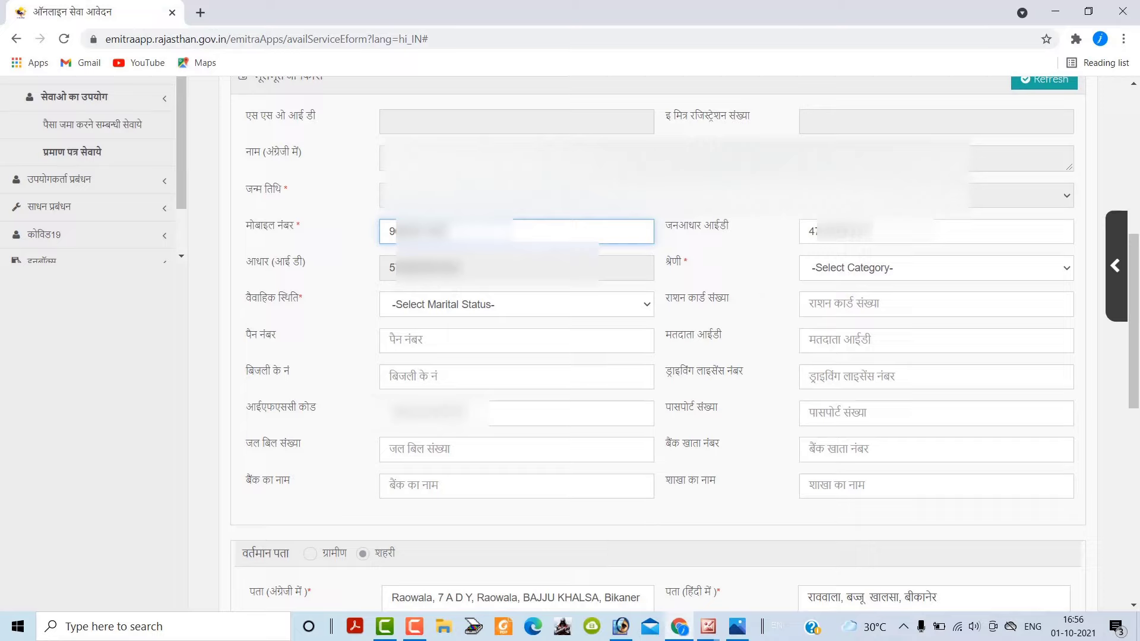
key("Tab")
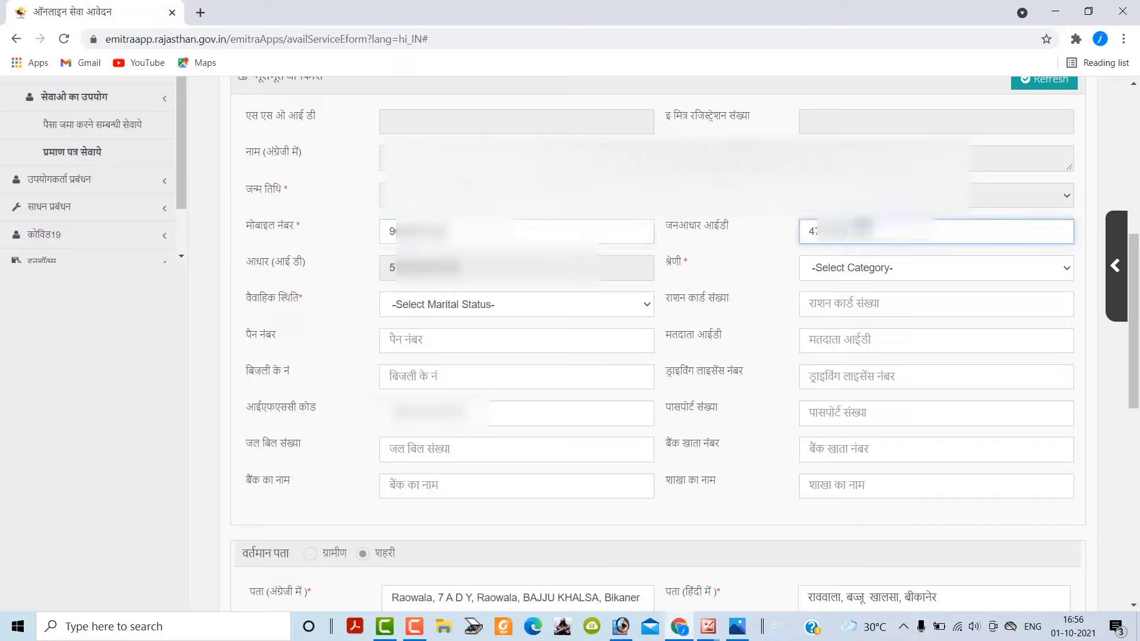
left_click(447, 305)
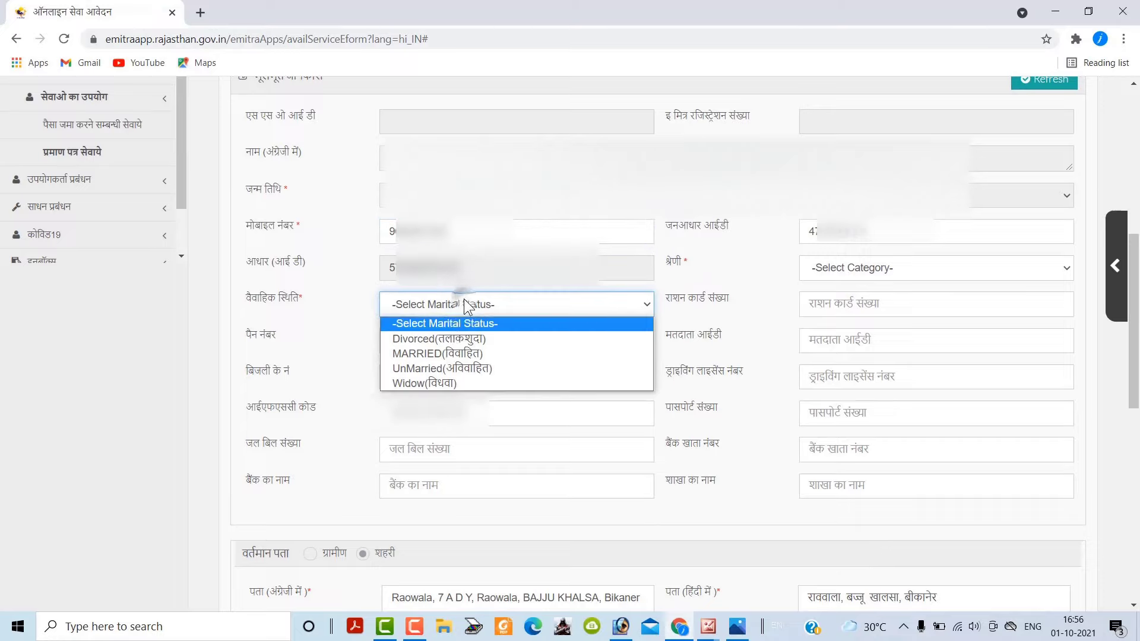
left_click(463, 368)
key("Tab")
left_click(817, 266)
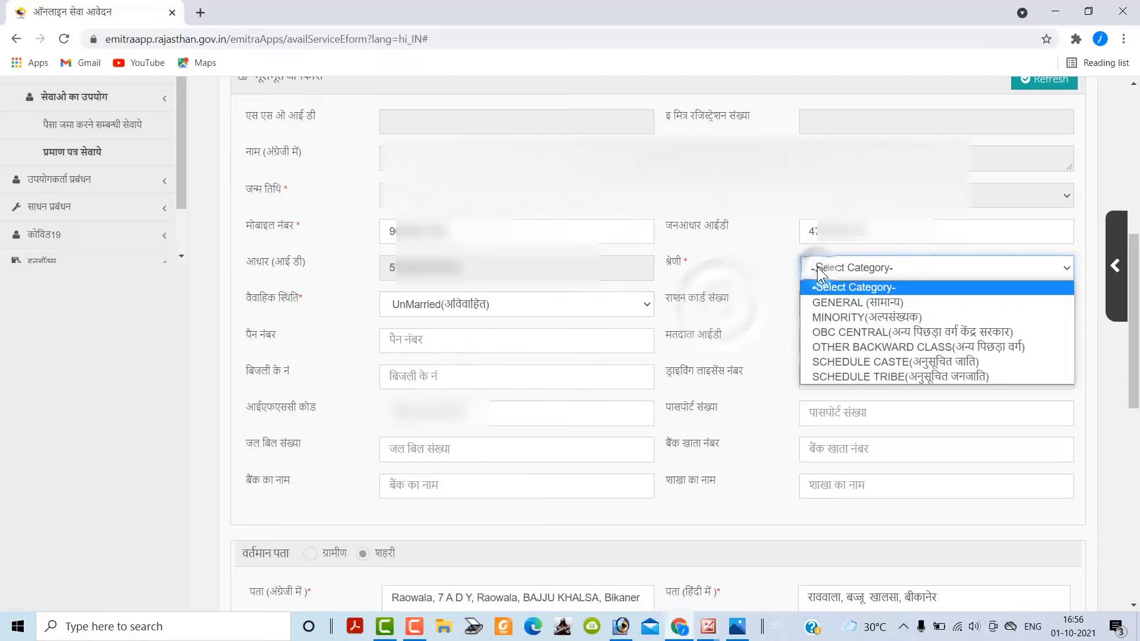
left_click(849, 347)
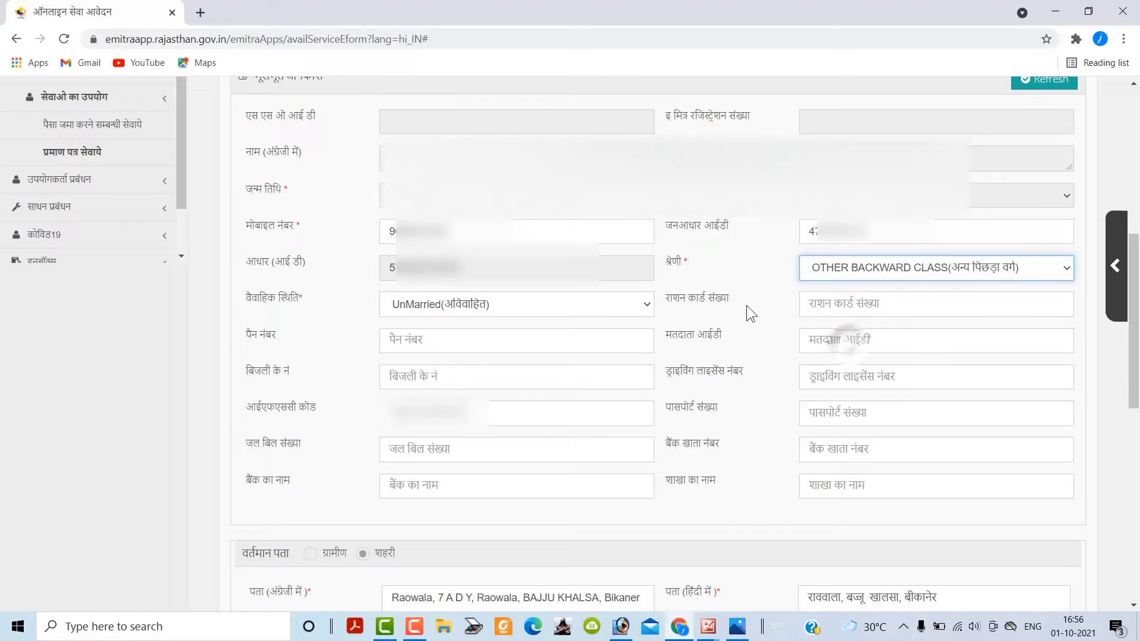
key("Tab")
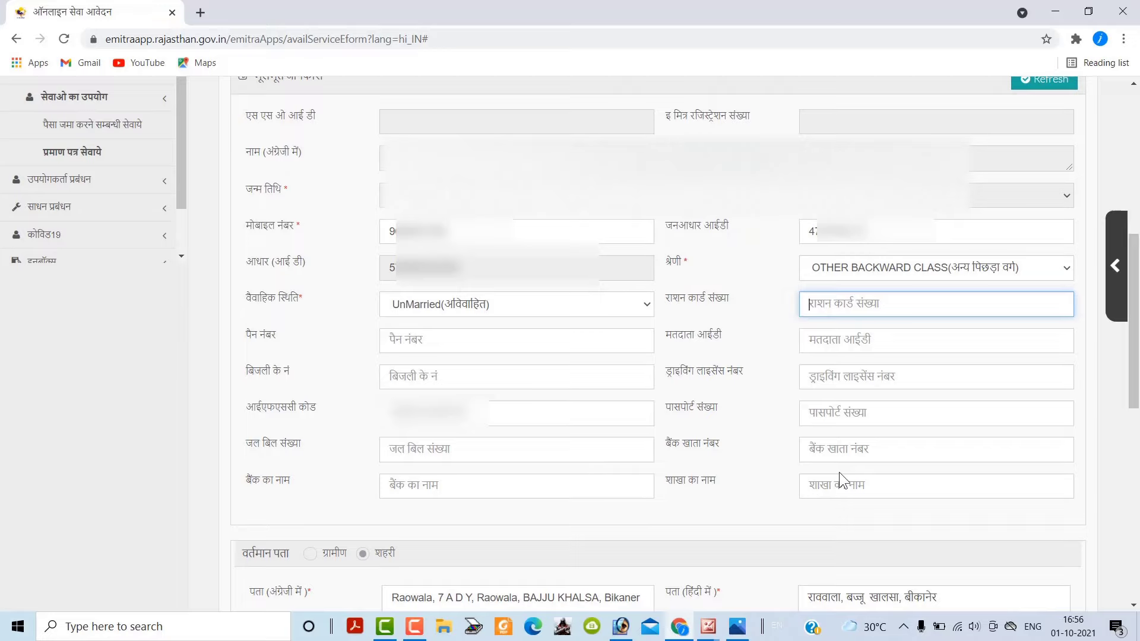
Mark the current address as rural (ग्रामीण) and choose the applicant's division and district.
scroll(839, 472, "down", 7)
left_click(310, 122)
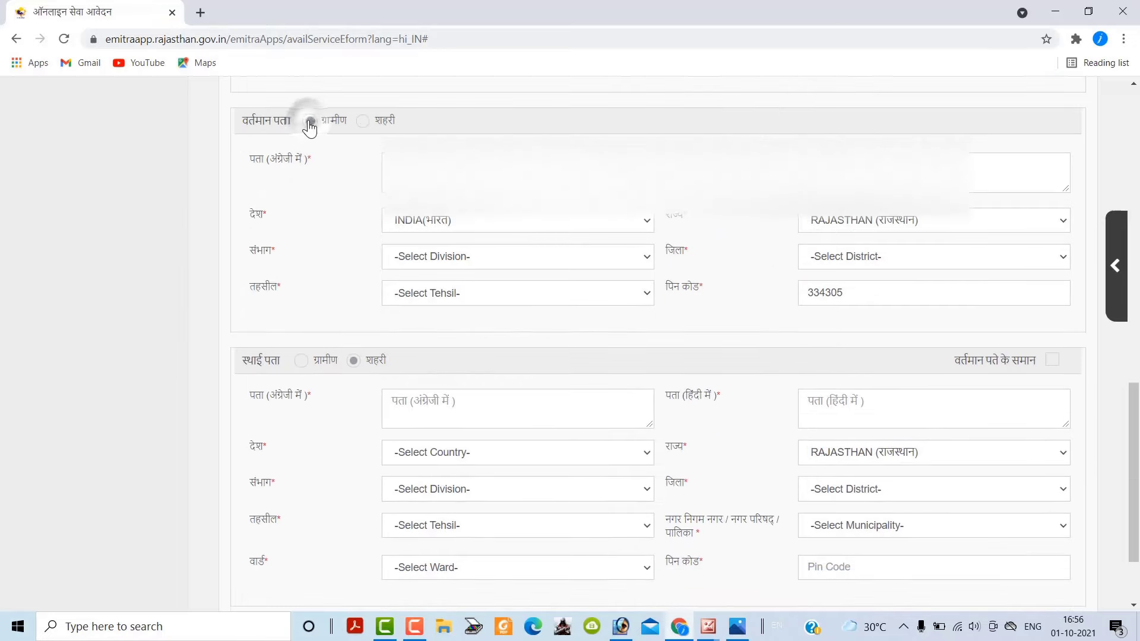
left_click(440, 260)
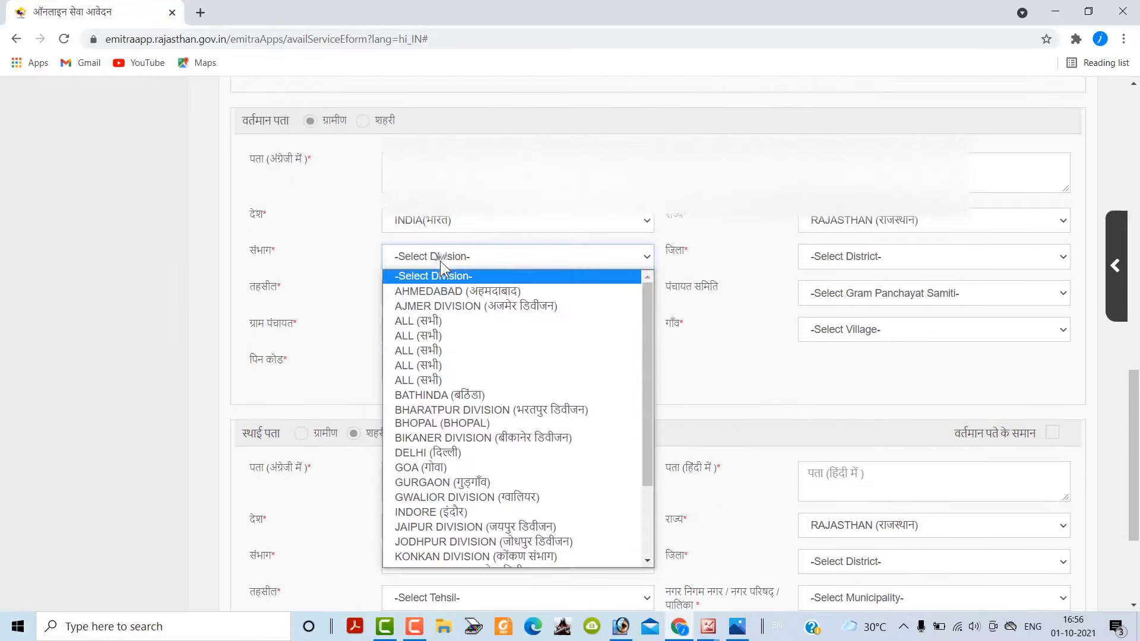
left_click(501, 440)
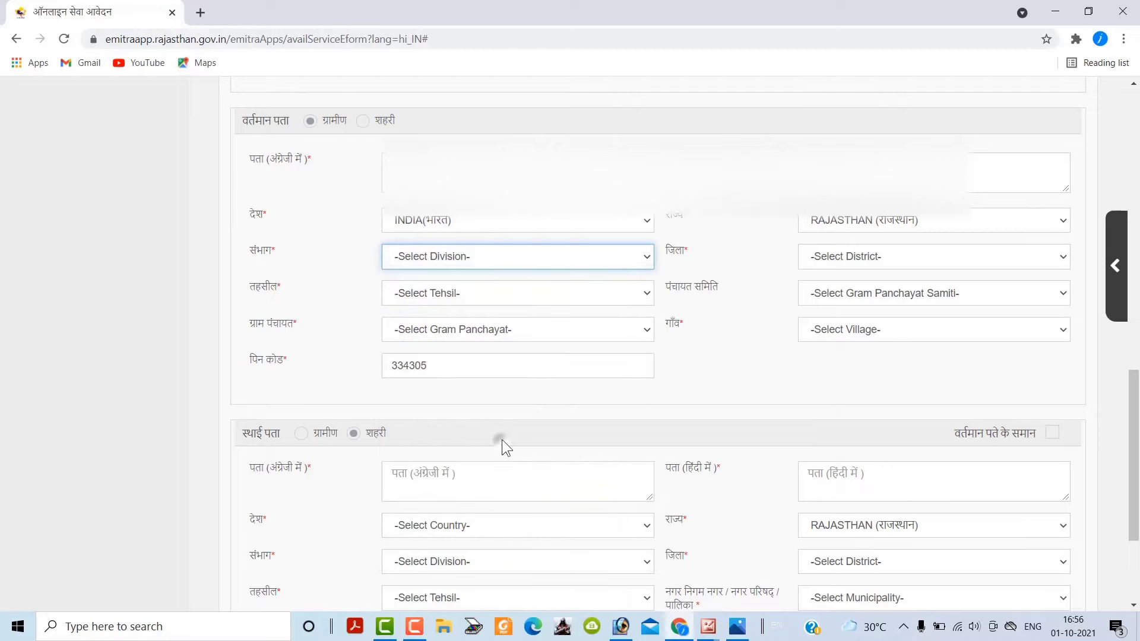
left_click(863, 258)
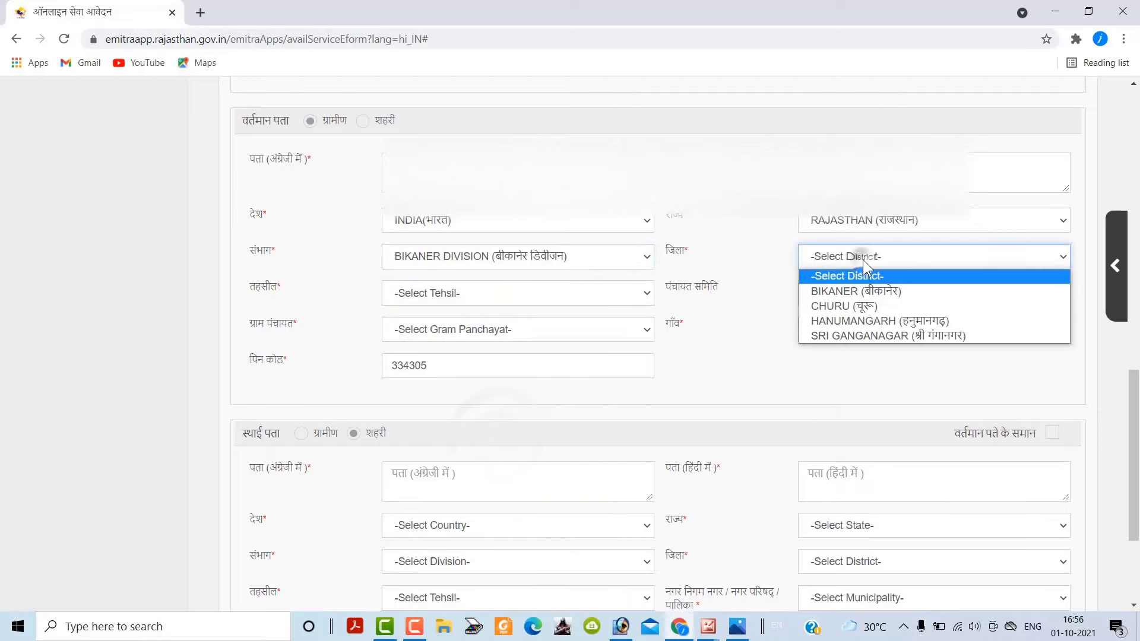
left_click(869, 292)
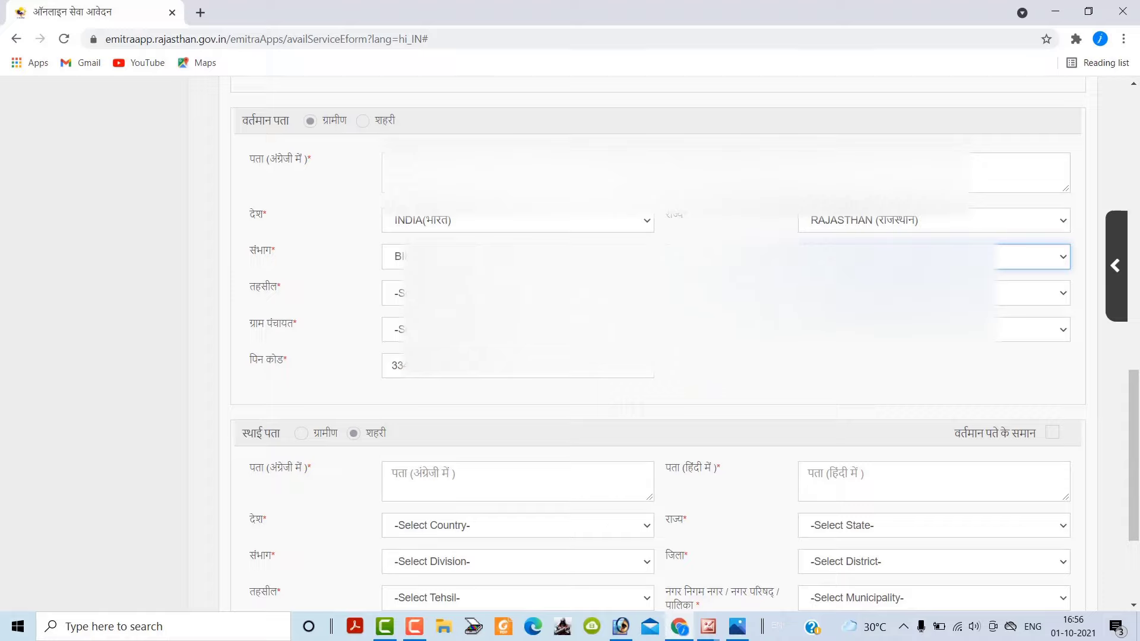
Choose the applicant's tehsil, panchayat samiti, gram panchayat and village for the current address.
left_click(516, 292)
left_click(475, 400)
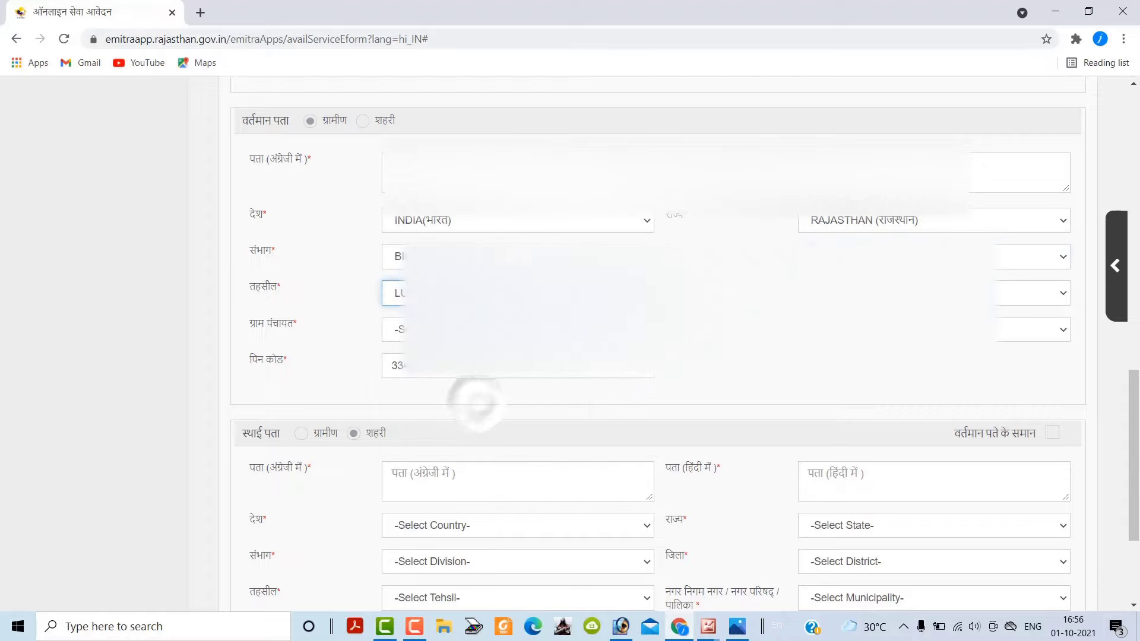
left_click(1009, 293)
left_click(923, 396)
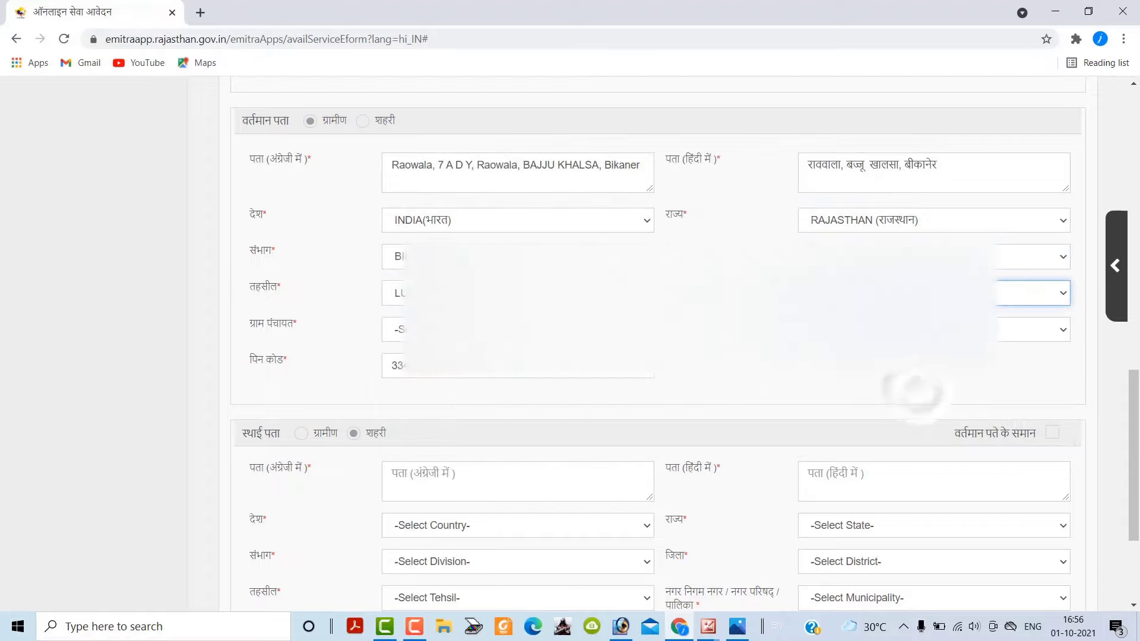
left_click(516, 330)
left_click(475, 295)
left_click(1033, 329)
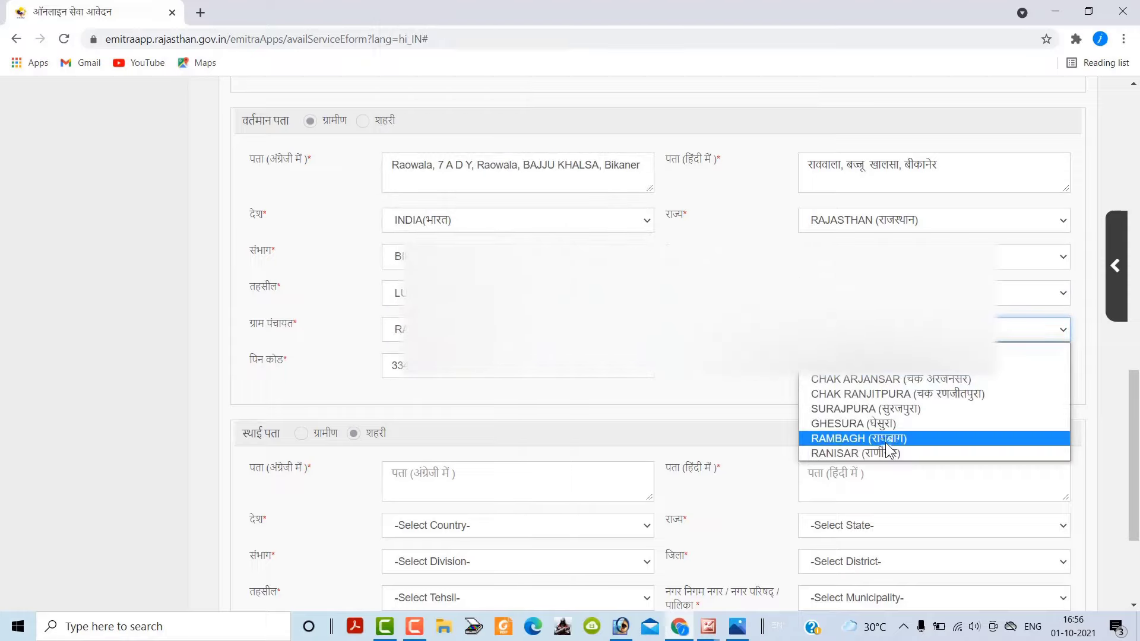
left_click(885, 441)
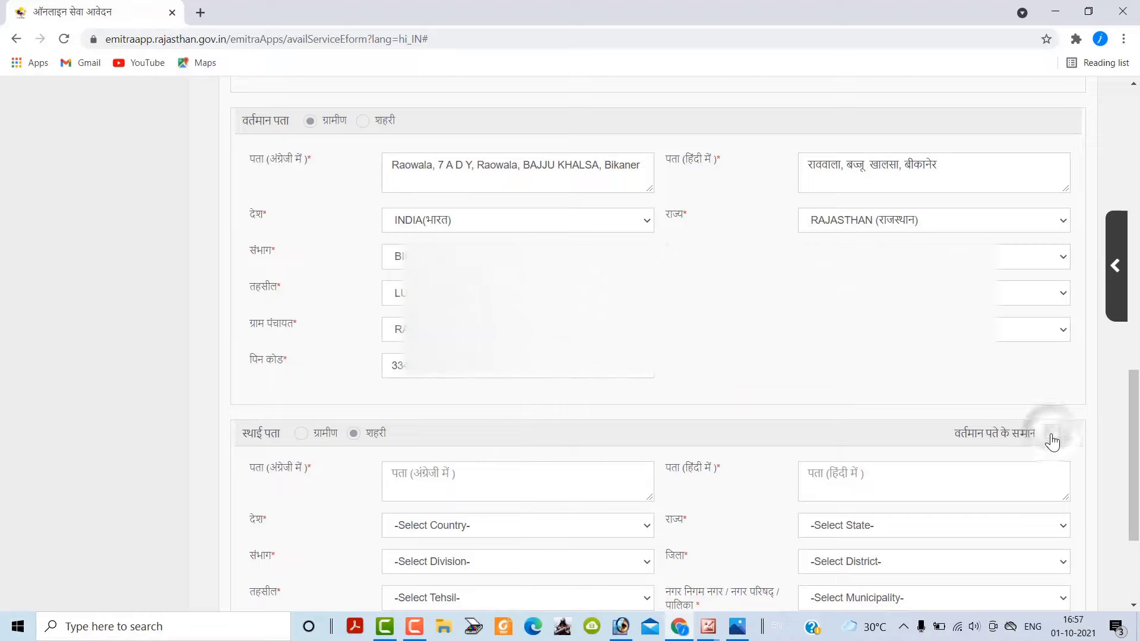
Make the permanent address the same as the current address and save the applicant's details.
left_click_drag(1052, 441, 732, 377)
left_click(240, 118)
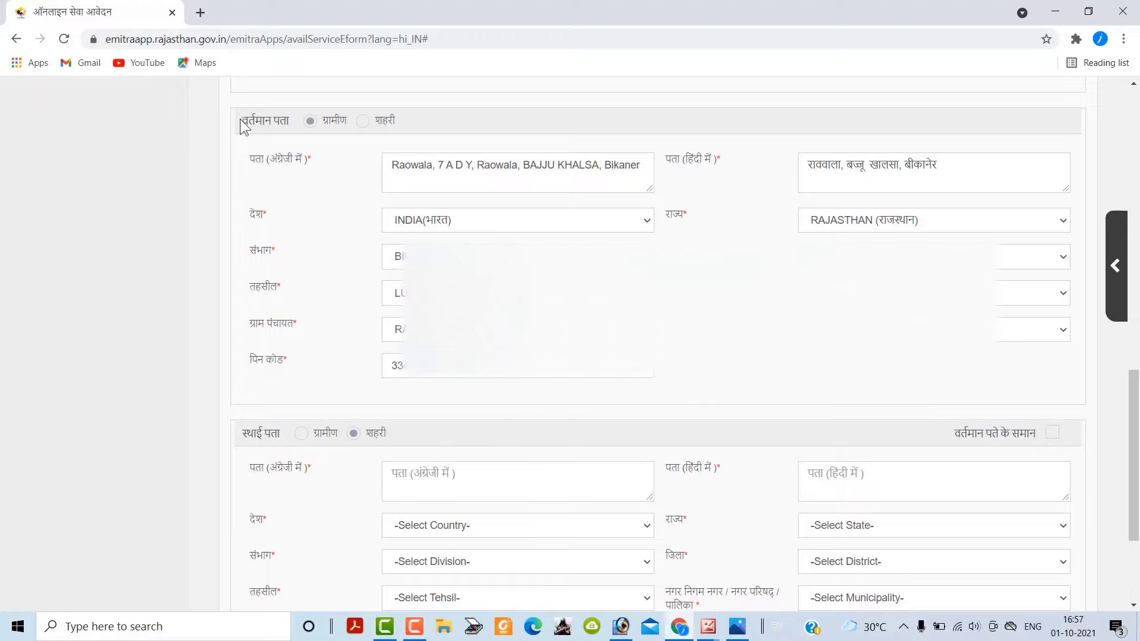
left_click_drag(253, 428, 271, 433)
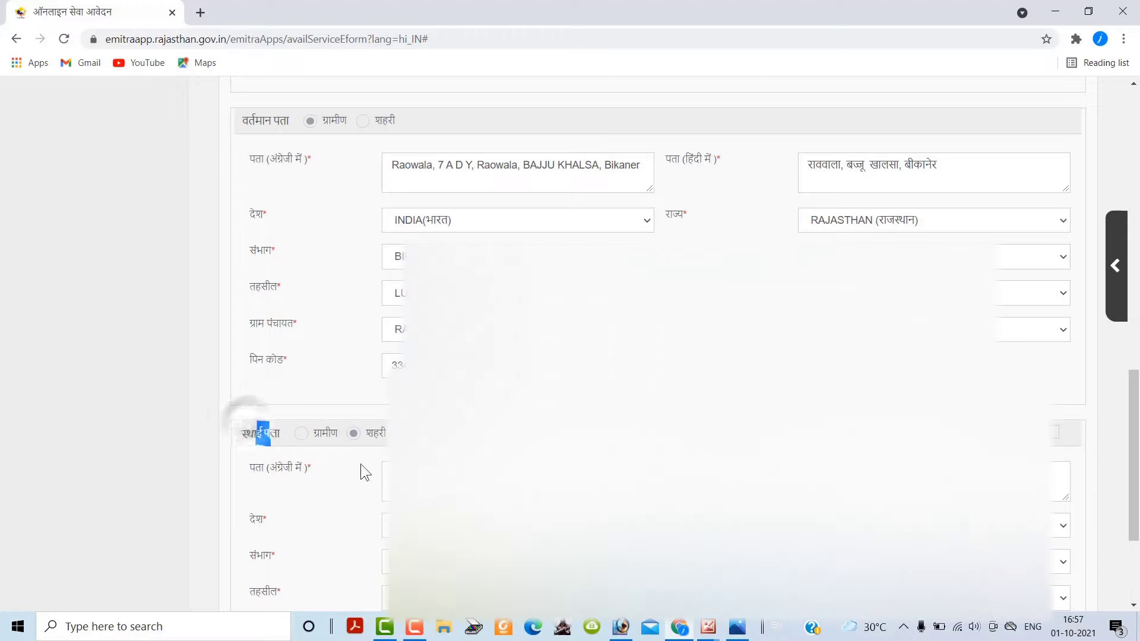
left_click(1052, 440)
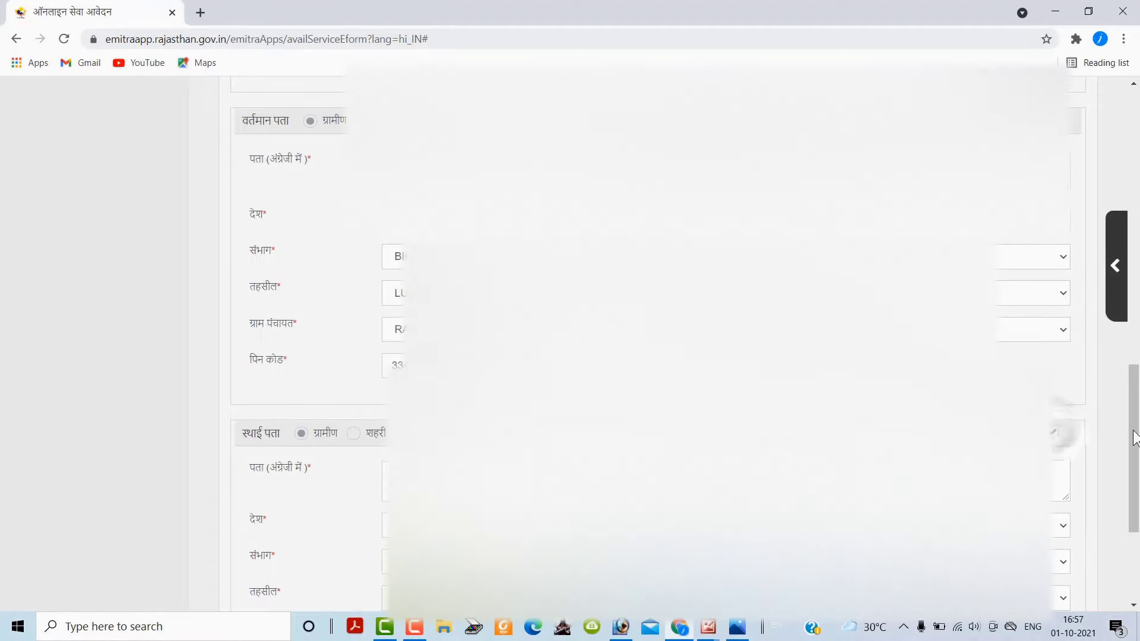
left_click_drag(1133, 466, 1135, 534)
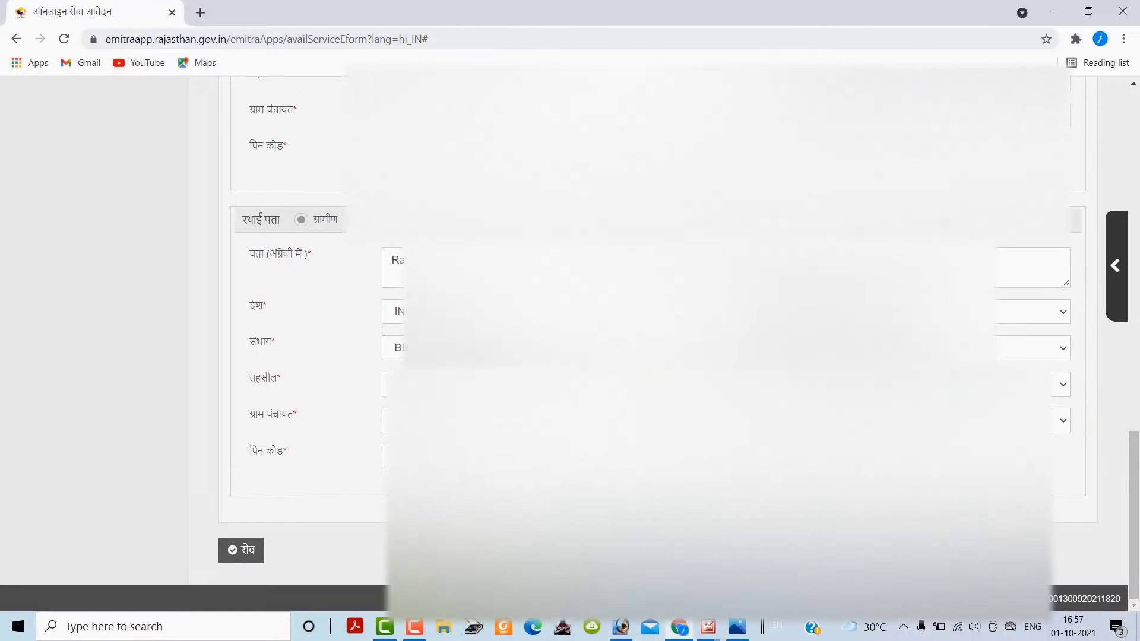
left_click(231, 549)
left_click(249, 558)
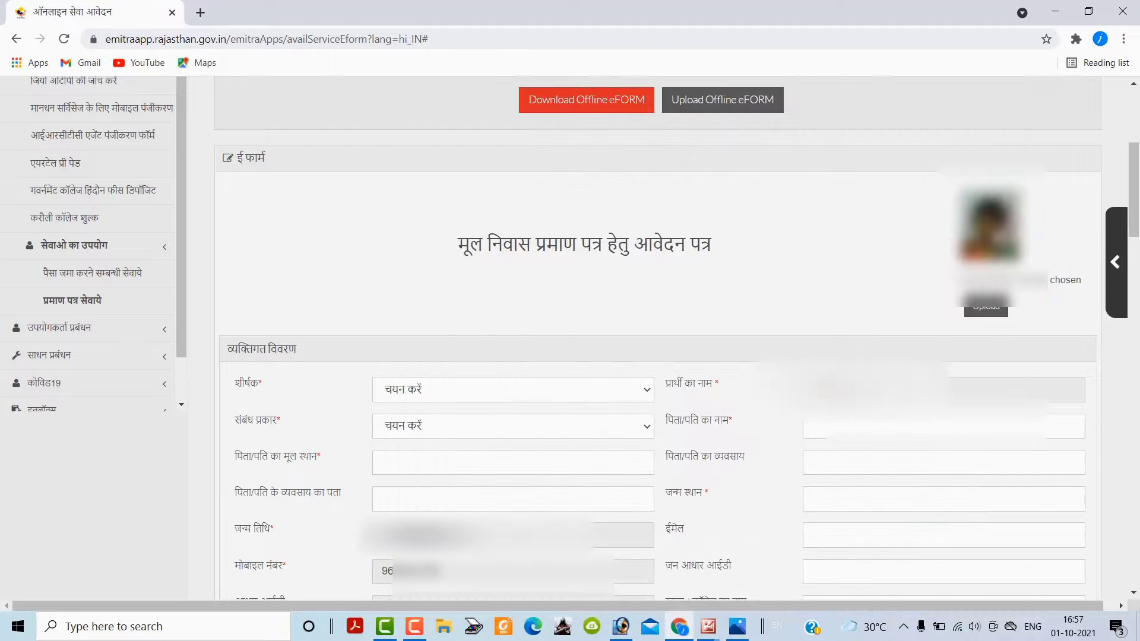
Set the applicant's title to श्री and the relation type to पिता, and fill in the father's name.
left_click(443, 391)
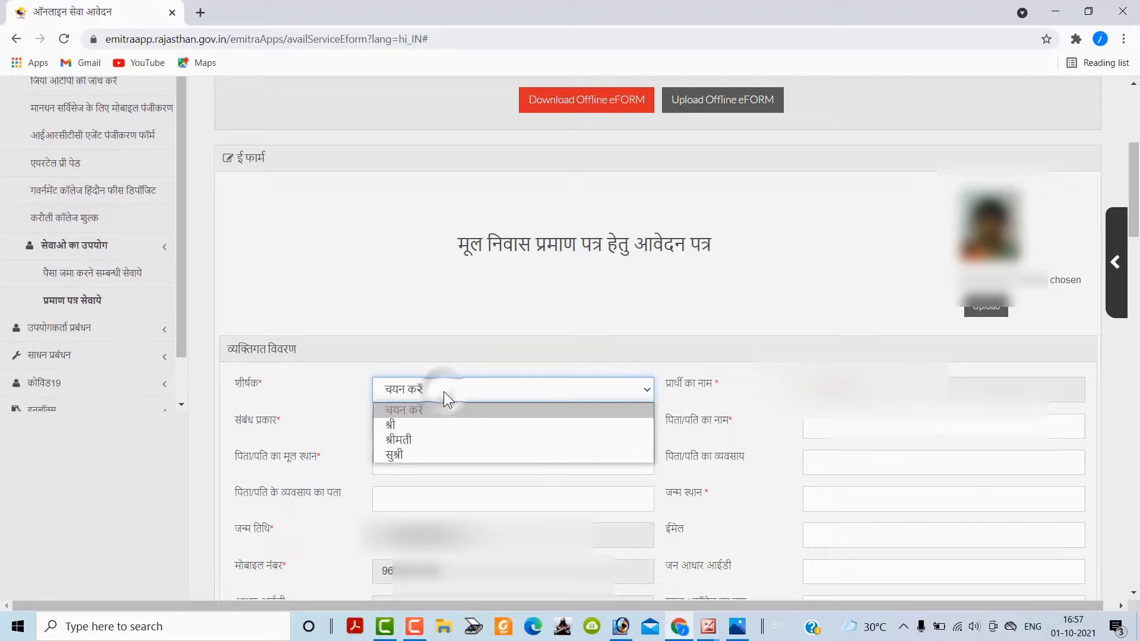
left_click(430, 424)
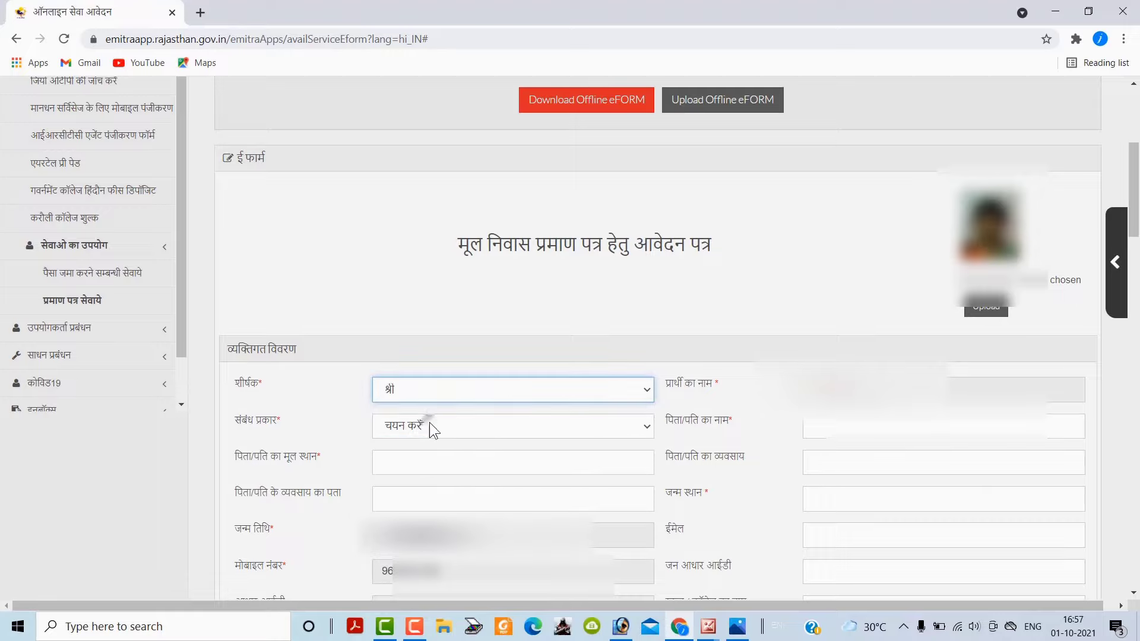
left_click(427, 425)
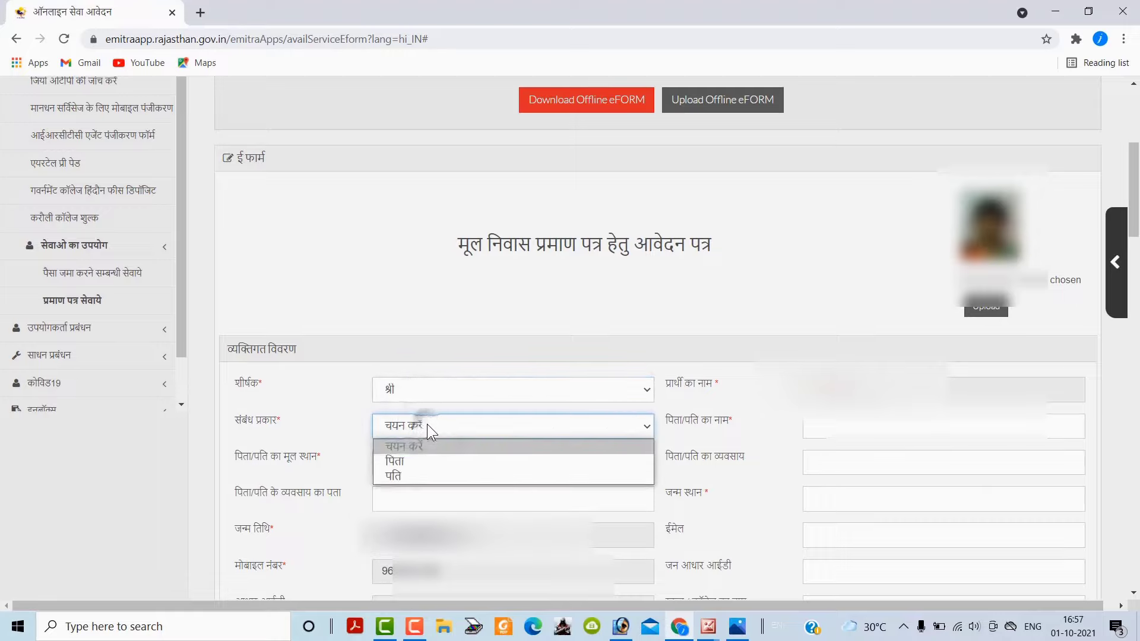
left_click(435, 462)
left_click(926, 426)
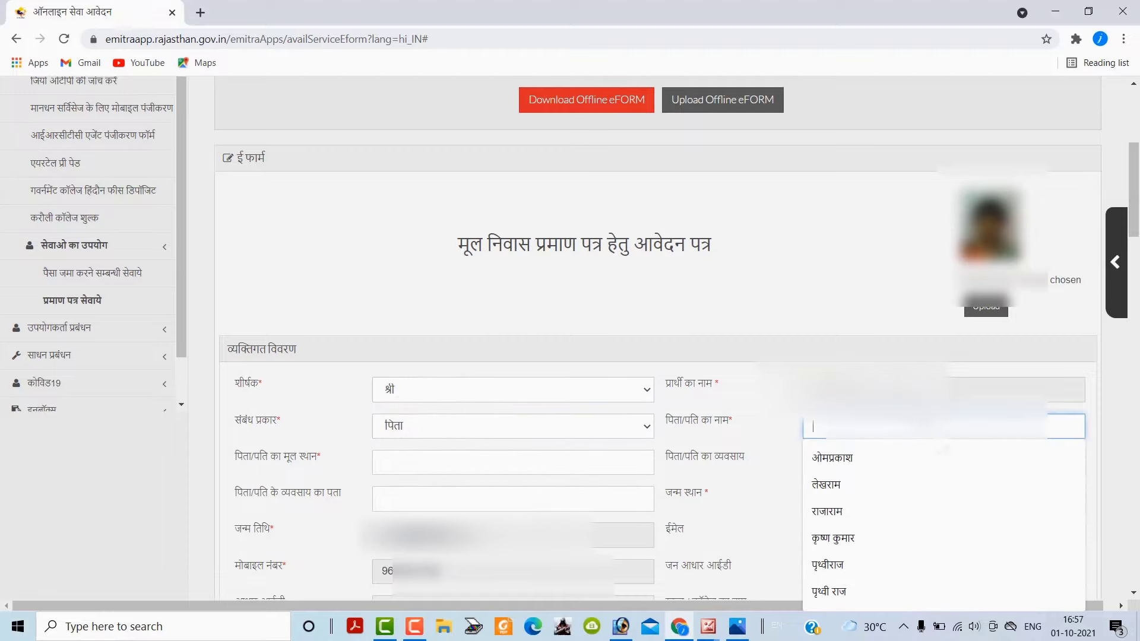
left_click(861, 537)
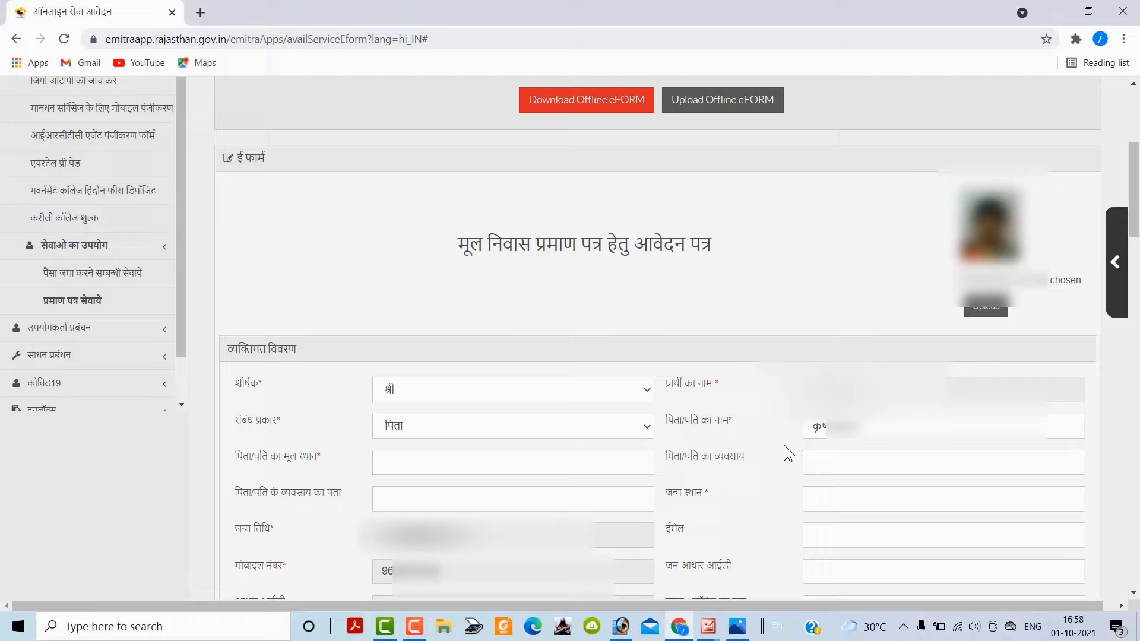
Enter the father's native place, his occupation as खेती, his work address and the applicant's birthplace.
left_click(564, 469)
left_click(542, 500)
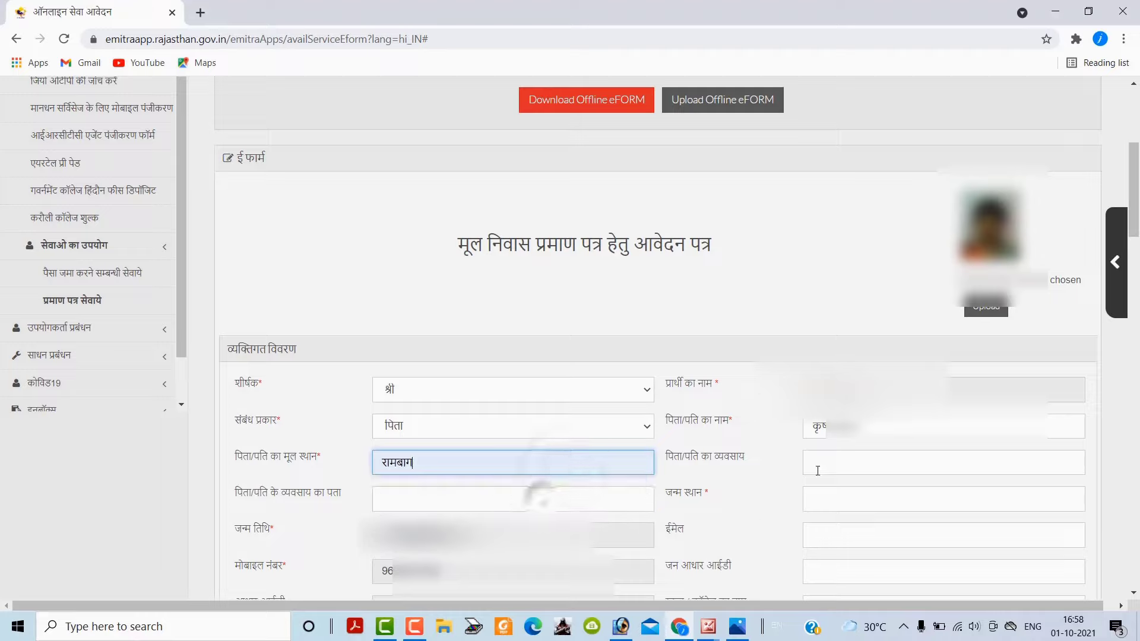
left_click(841, 462)
left_click(867, 490)
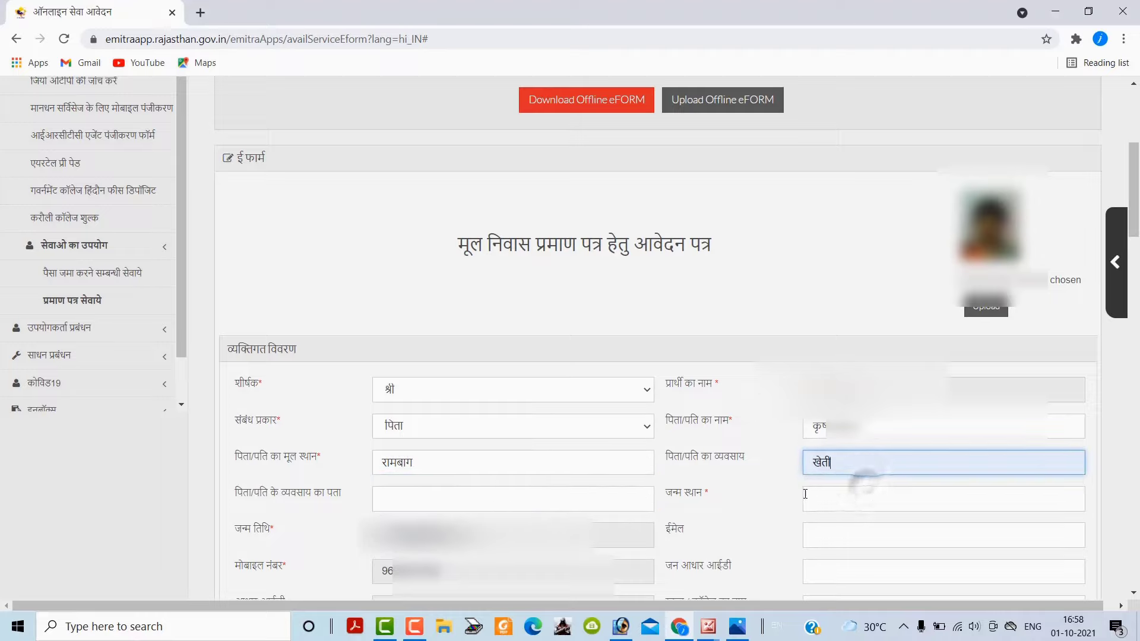
left_click(568, 492)
left_click(516, 530)
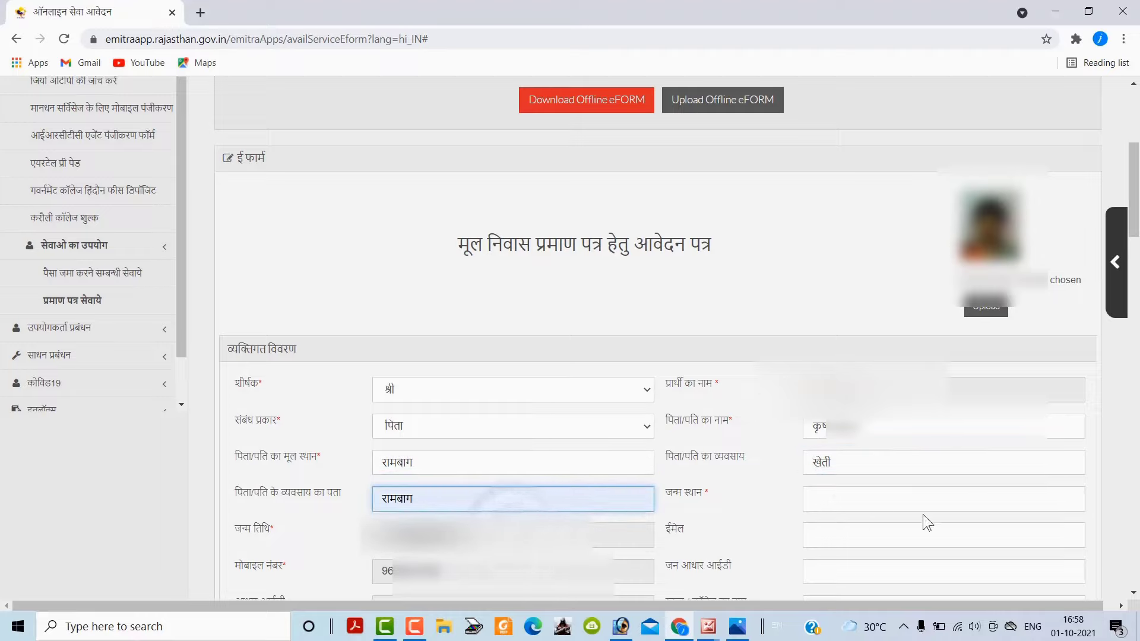
left_click(905, 498)
left_click(886, 531)
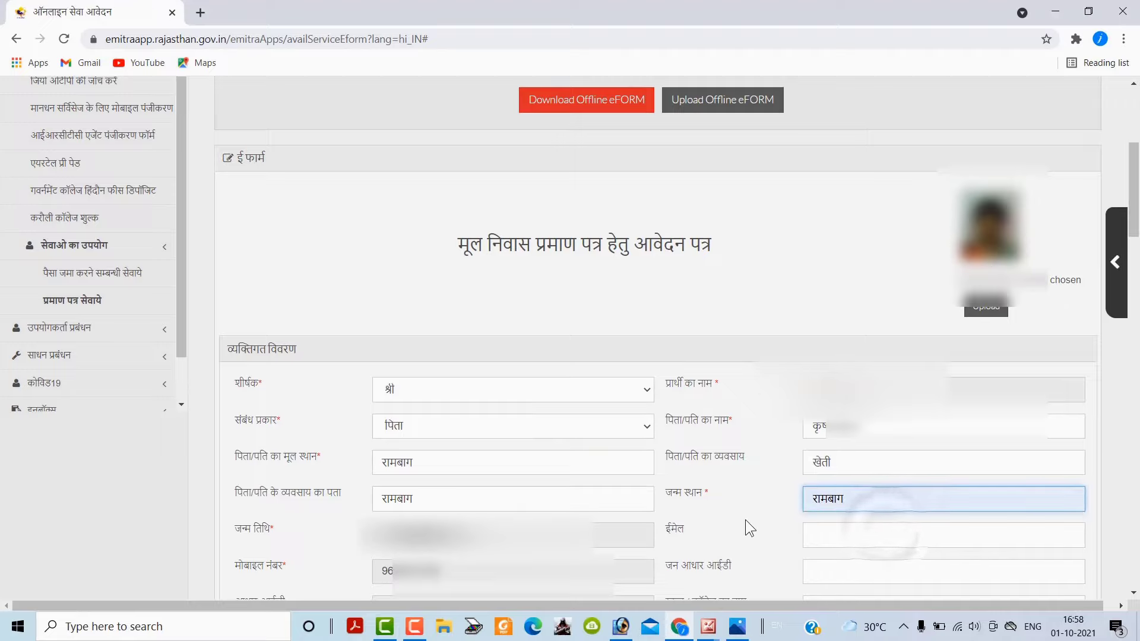
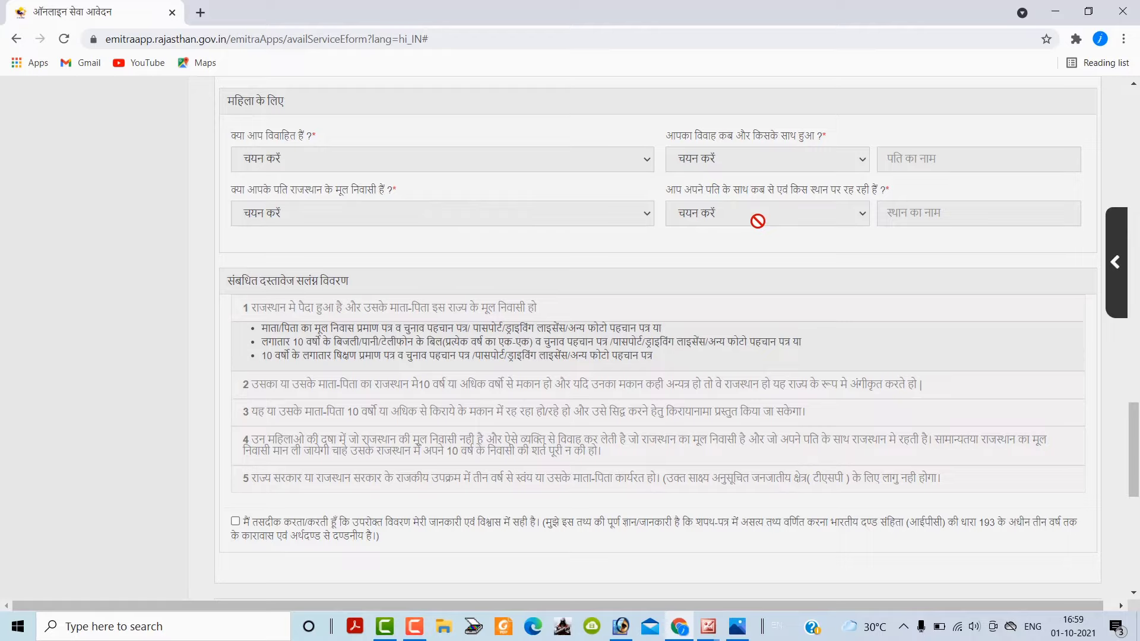
Accept the truthfulness declaration and add a Ration Card as address proof using the ration card number.
scroll(651, 254, "down", 3)
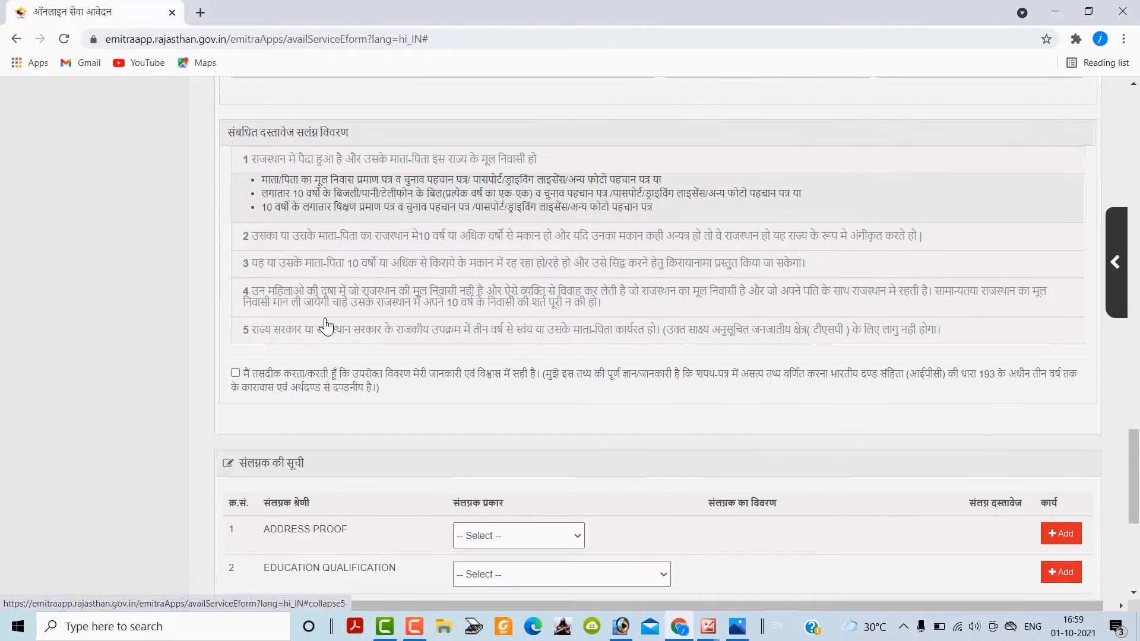
left_click(236, 376)
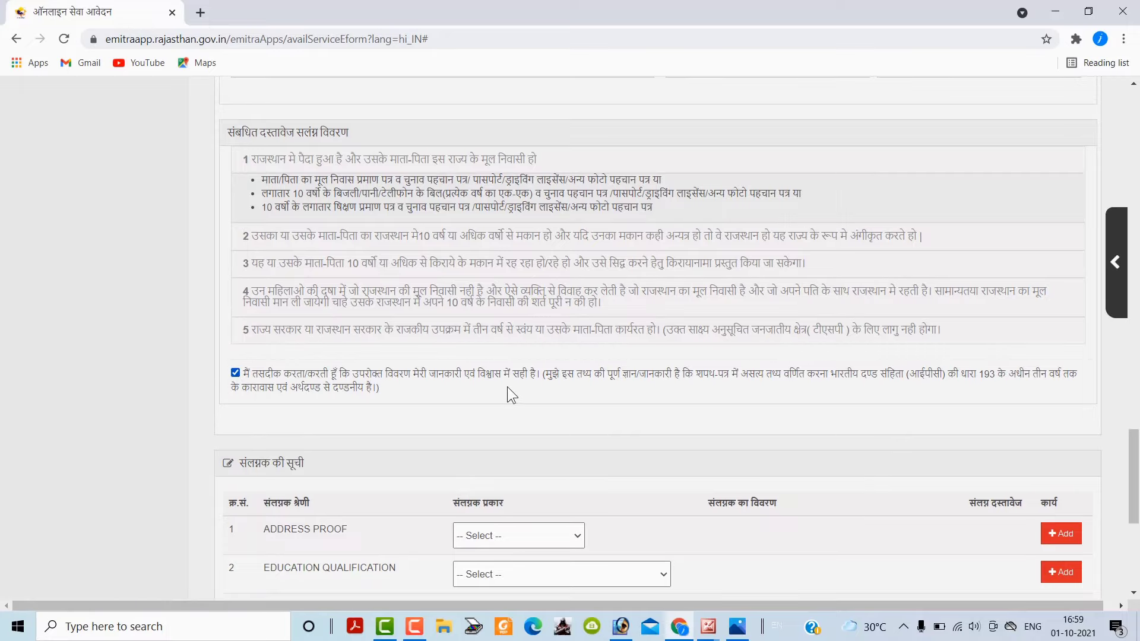
scroll(512, 394, "down", 5)
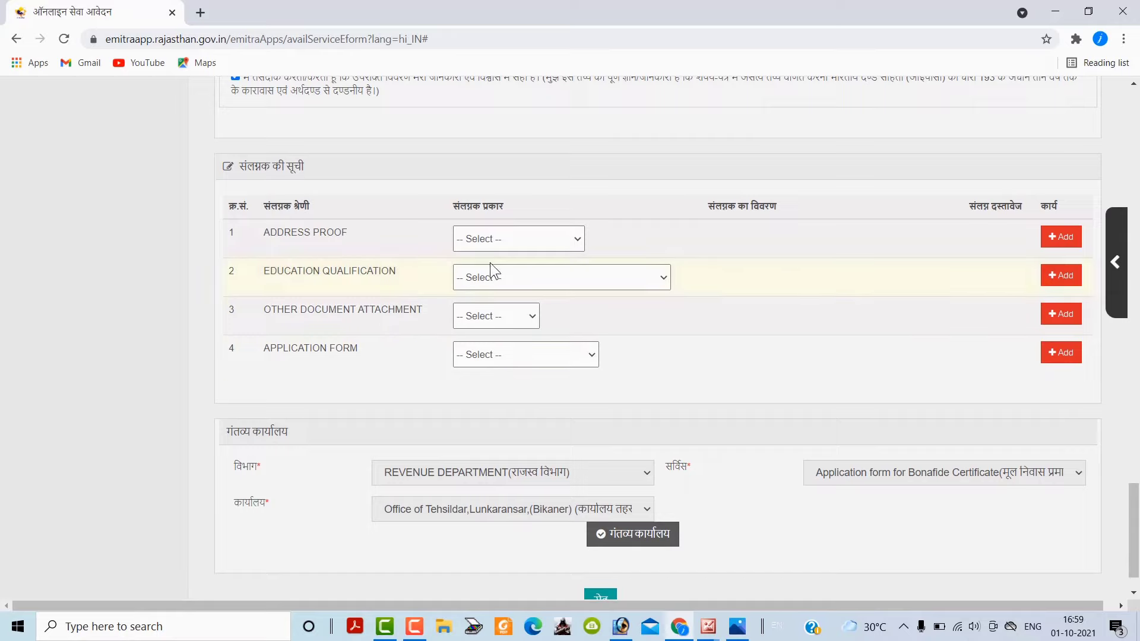
left_click(579, 238)
left_click(672, 198)
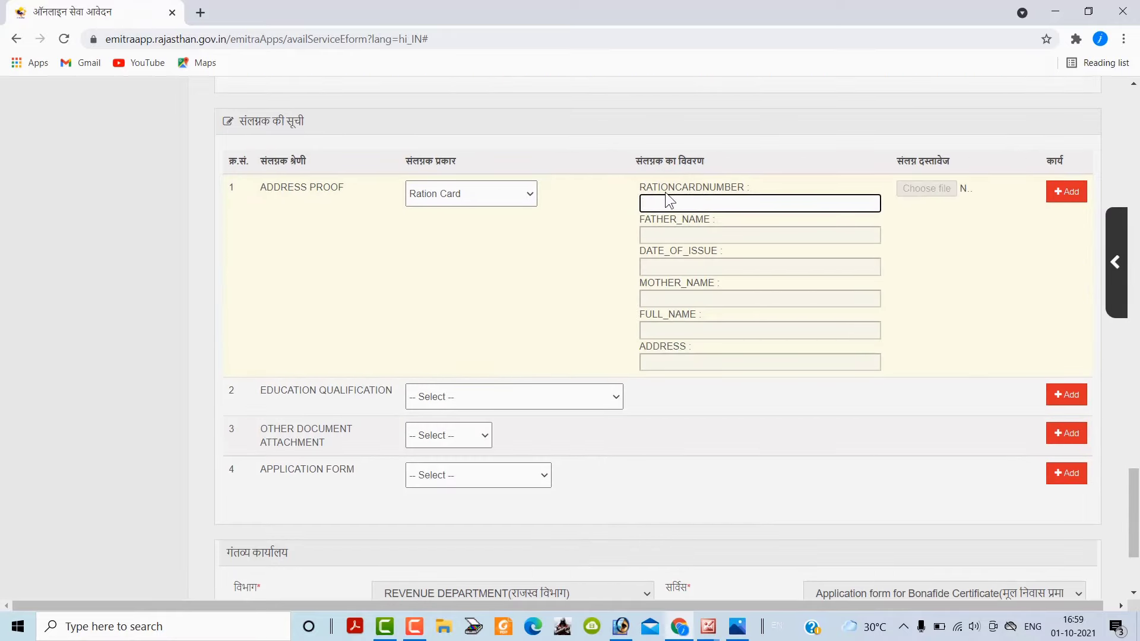
key("ctrl+v")
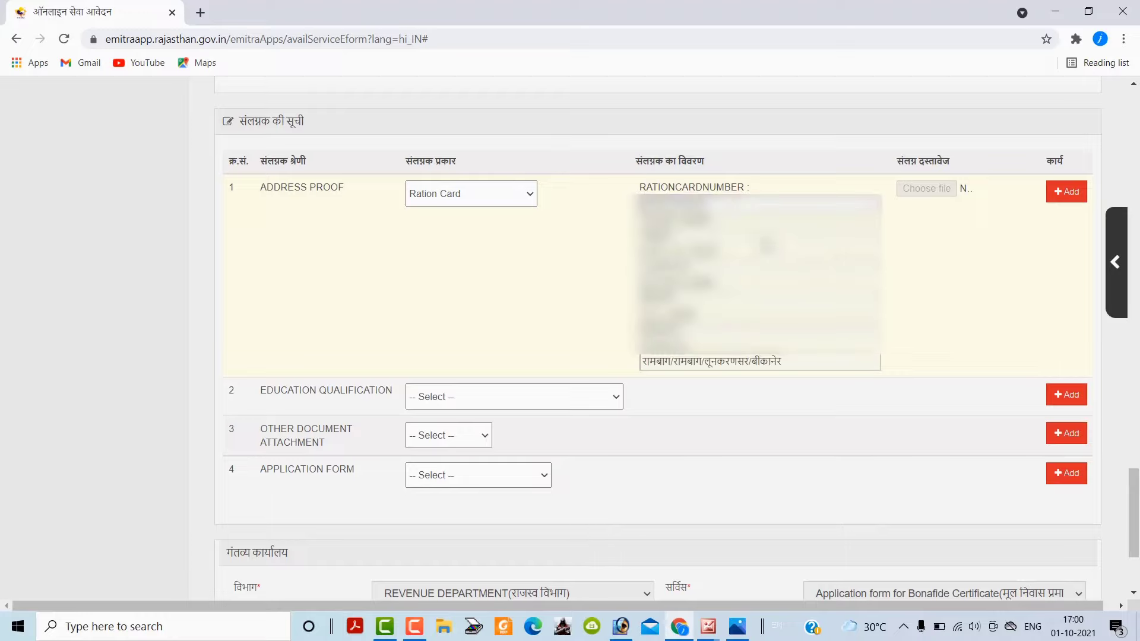
left_click(1061, 193)
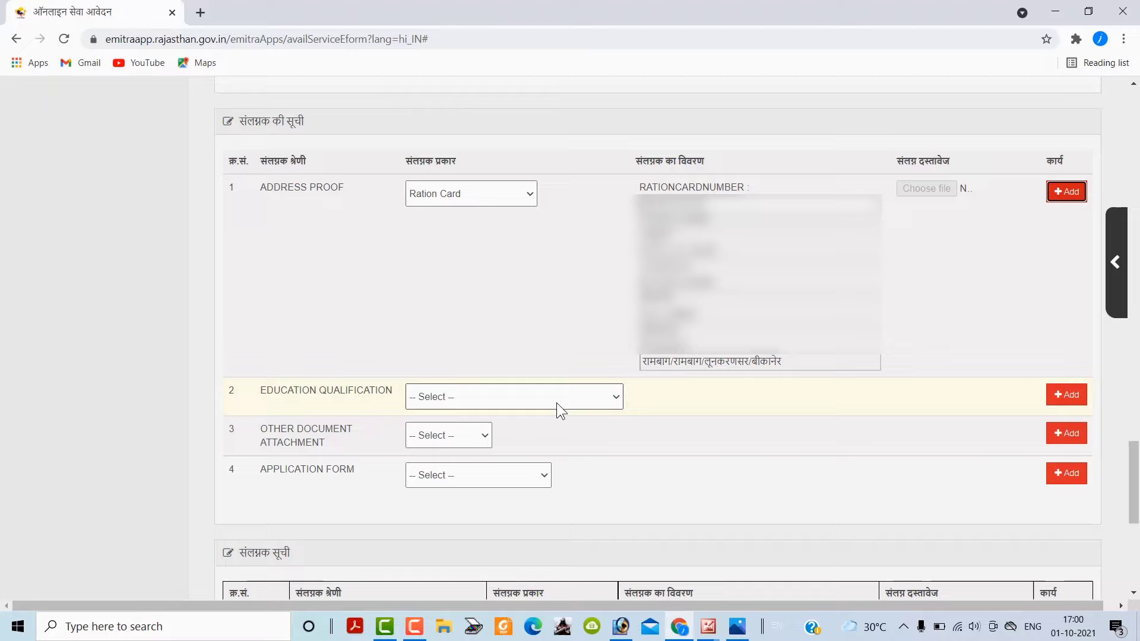
Choose Other document for the other document attachment and set its detail to OTHER DOCUMENT ATTACHMENT.
left_click(474, 436)
left_click(467, 466)
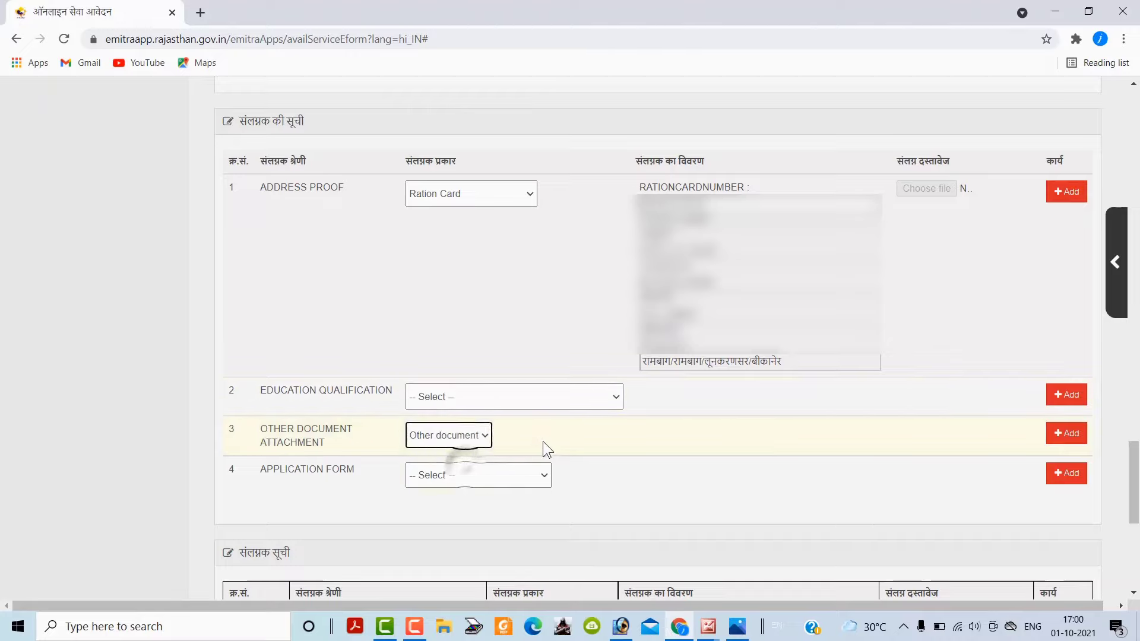
left_click(687, 442)
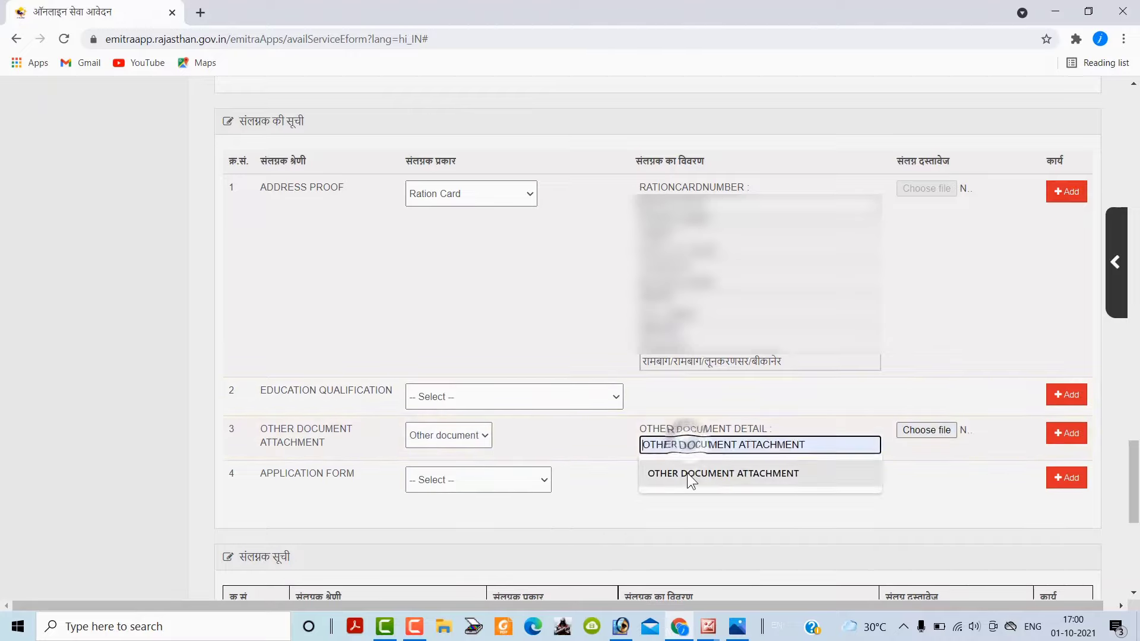
left_click(686, 472)
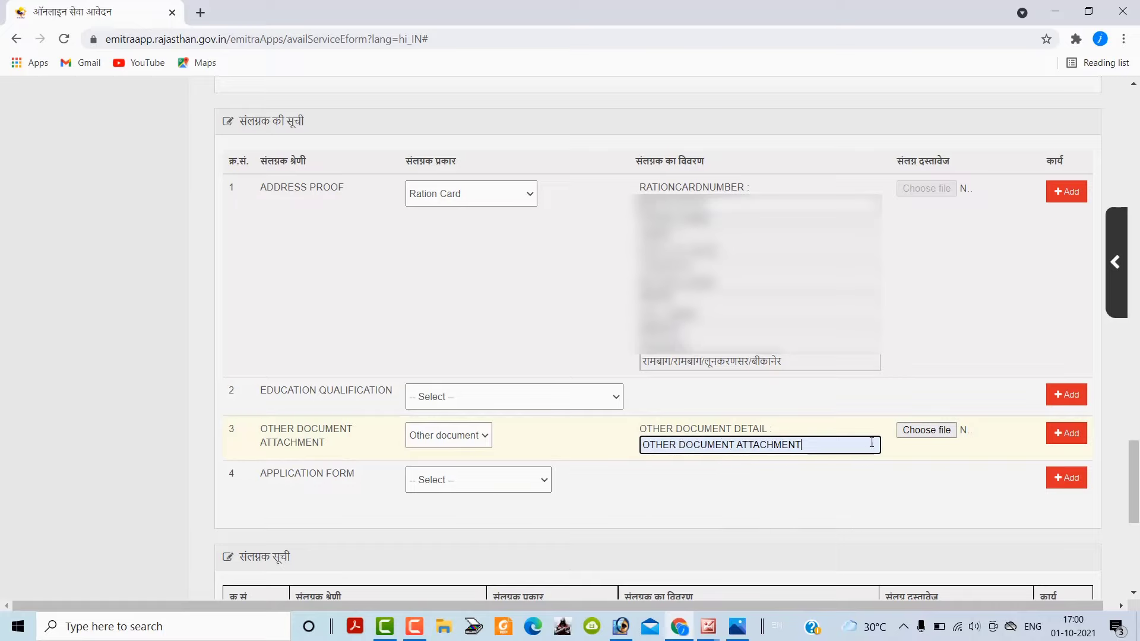
Try to attach the file "All ddd" as the other document.
left_click(936, 436)
left_click(265, 123)
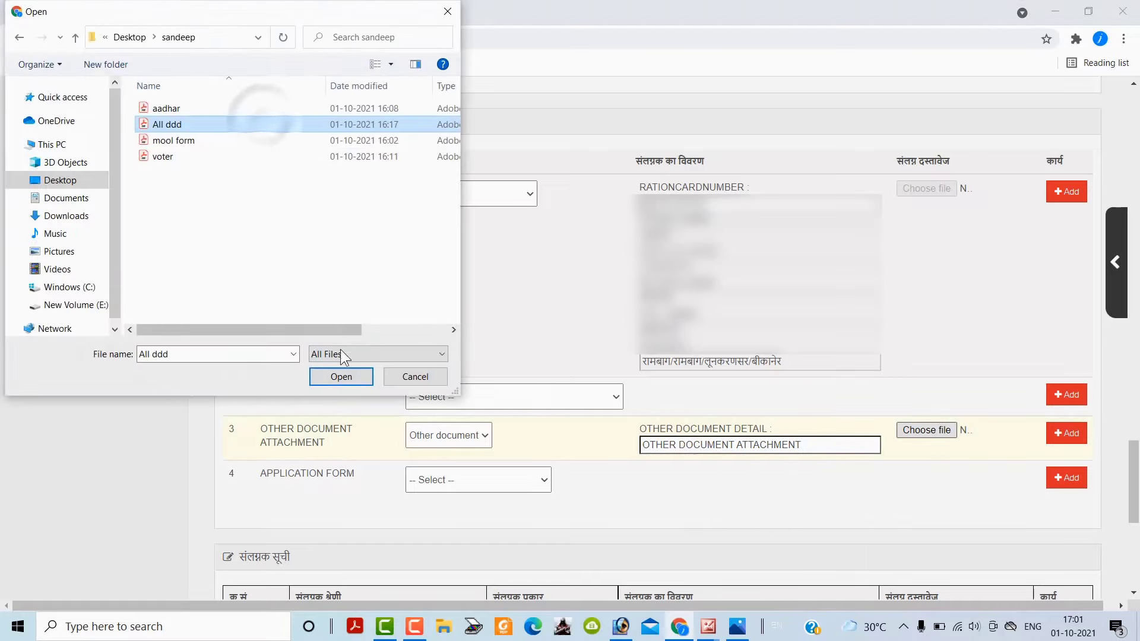
left_click(339, 377)
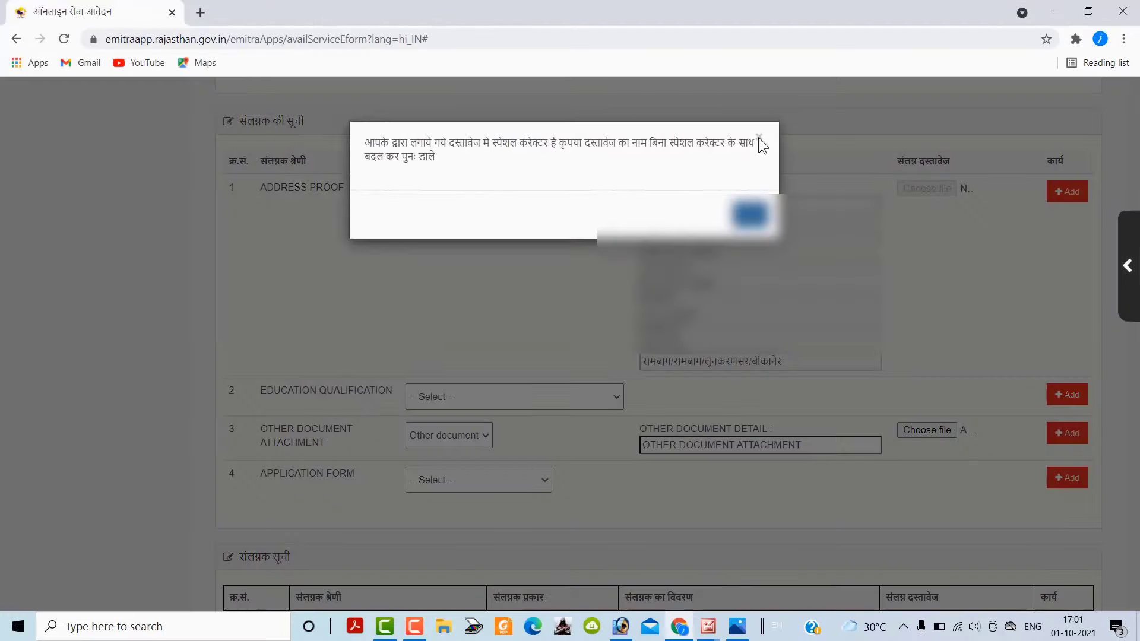
left_click_drag(375, 143, 539, 161)
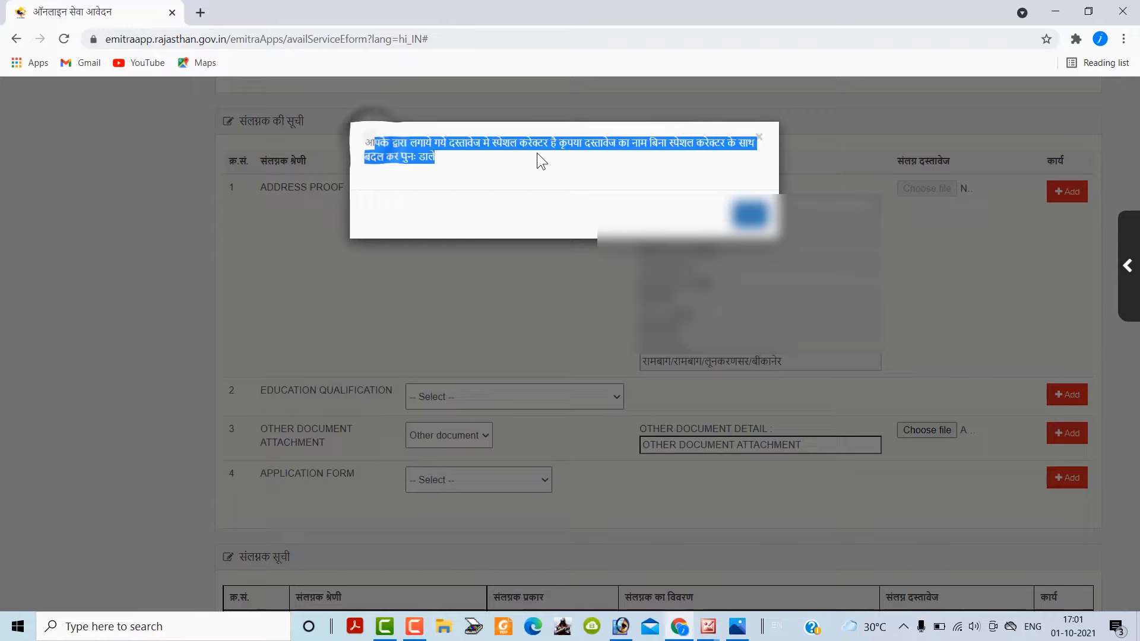
left_click(759, 138)
Attach the file "Allddd" as the other document and add it to the attachment list.
left_click(942, 430)
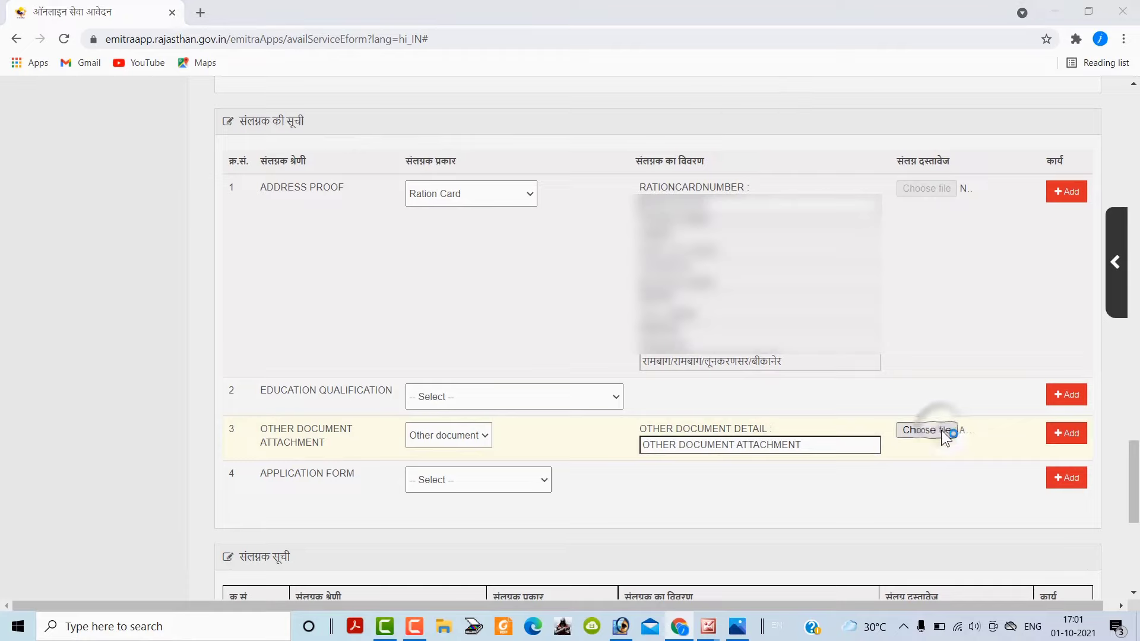
left_click(198, 125)
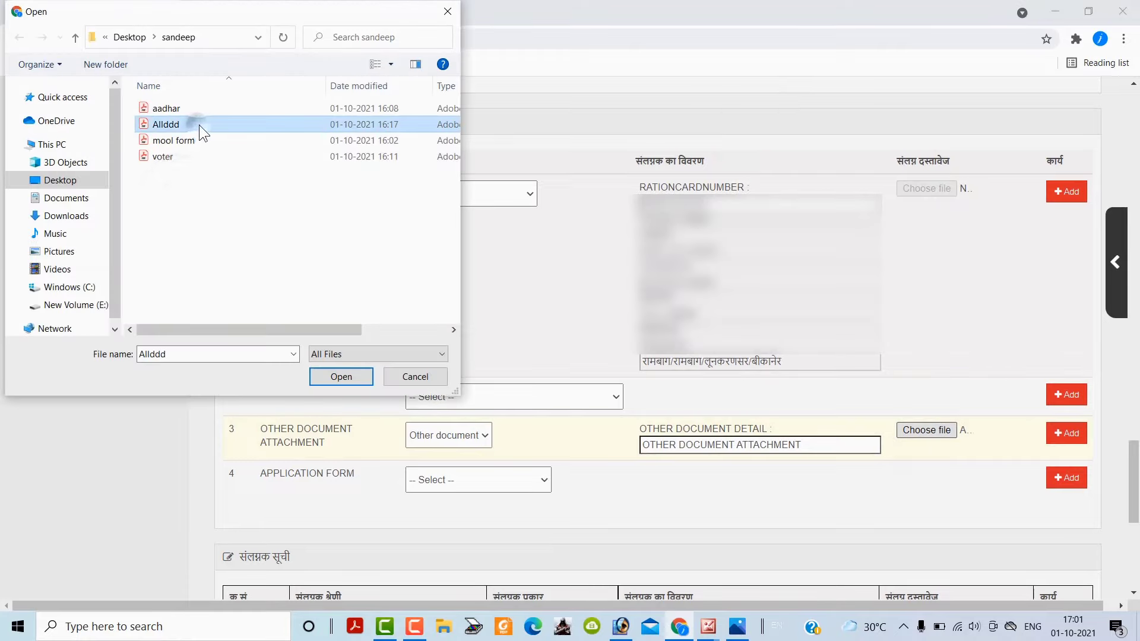
left_click(335, 374)
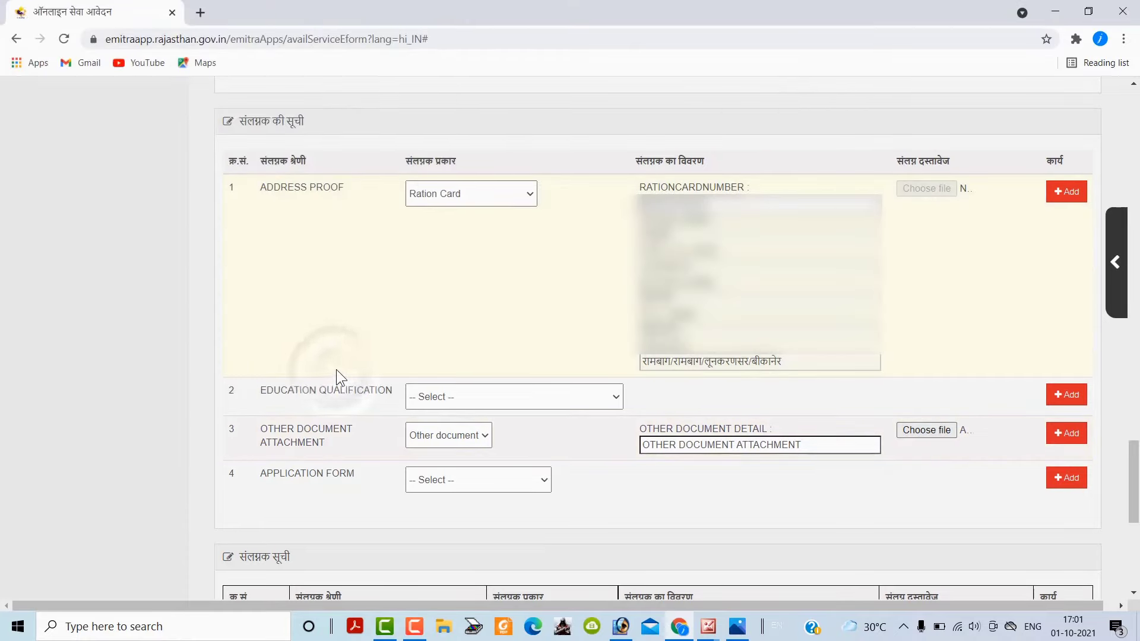
left_click(1062, 435)
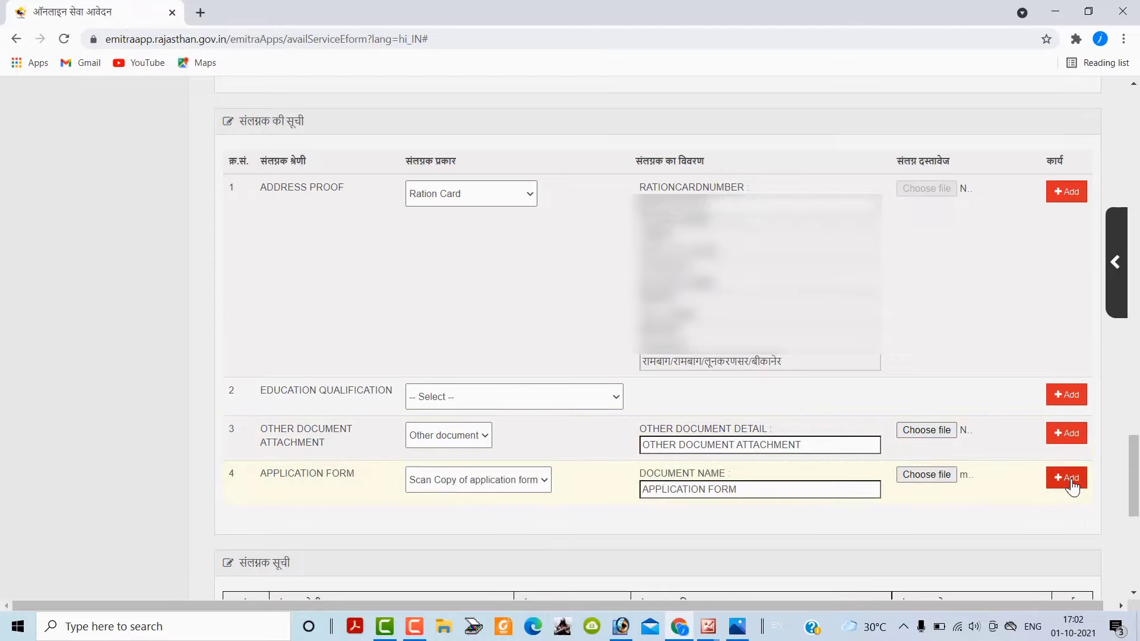
Add the scanned copy of the application form to the attachment list and save the application.
left_click(1072, 484)
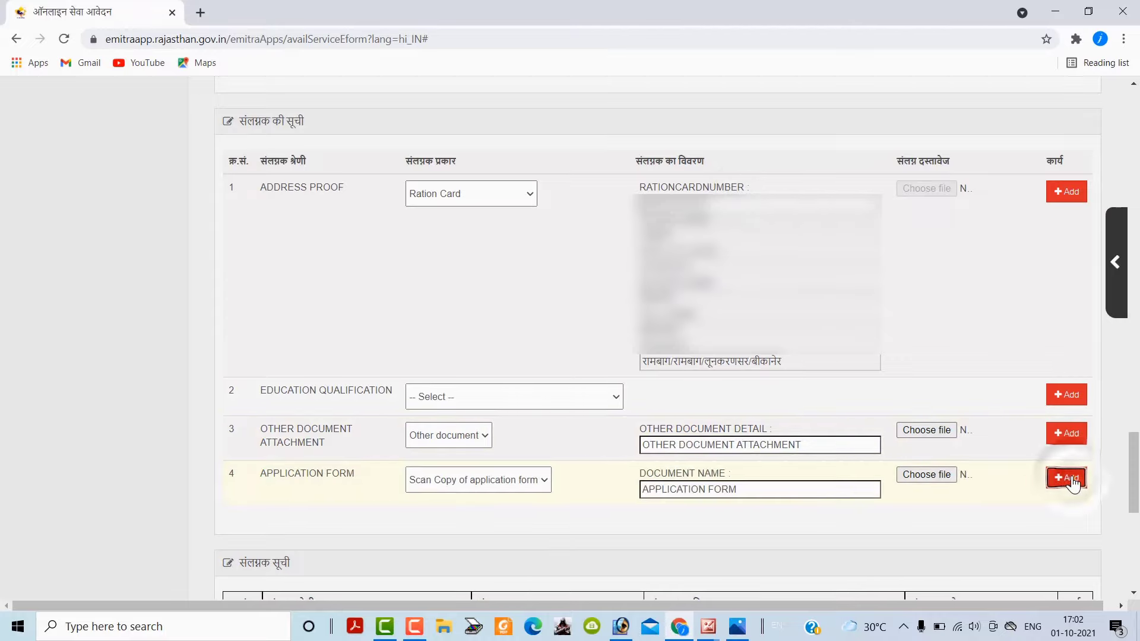
scroll(1136, 474, "down", 8)
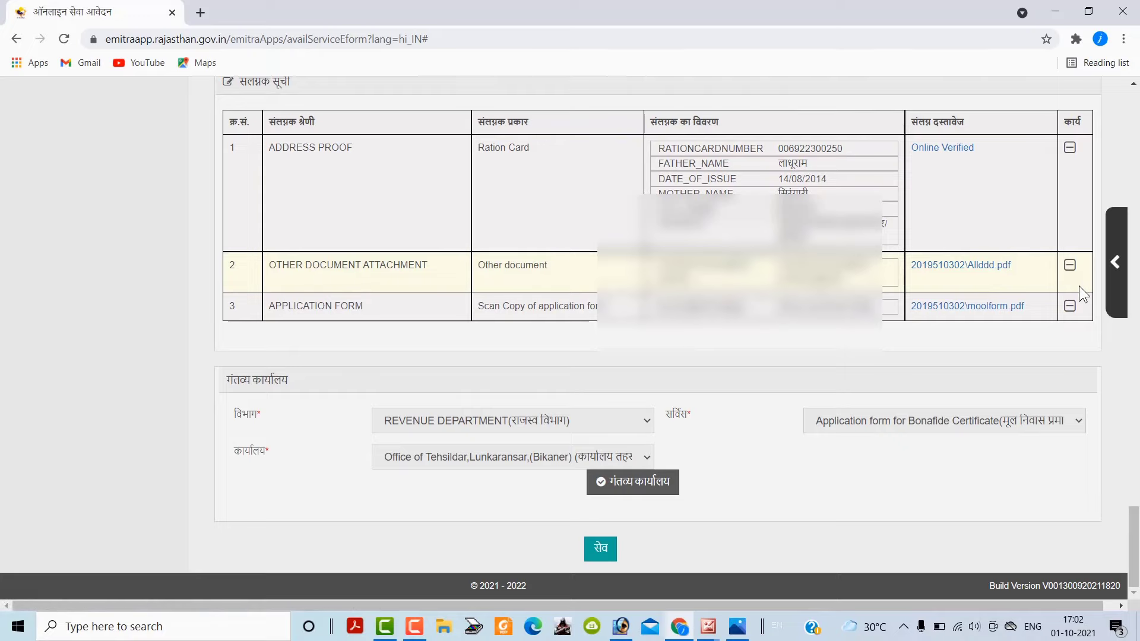
left_click(598, 548)
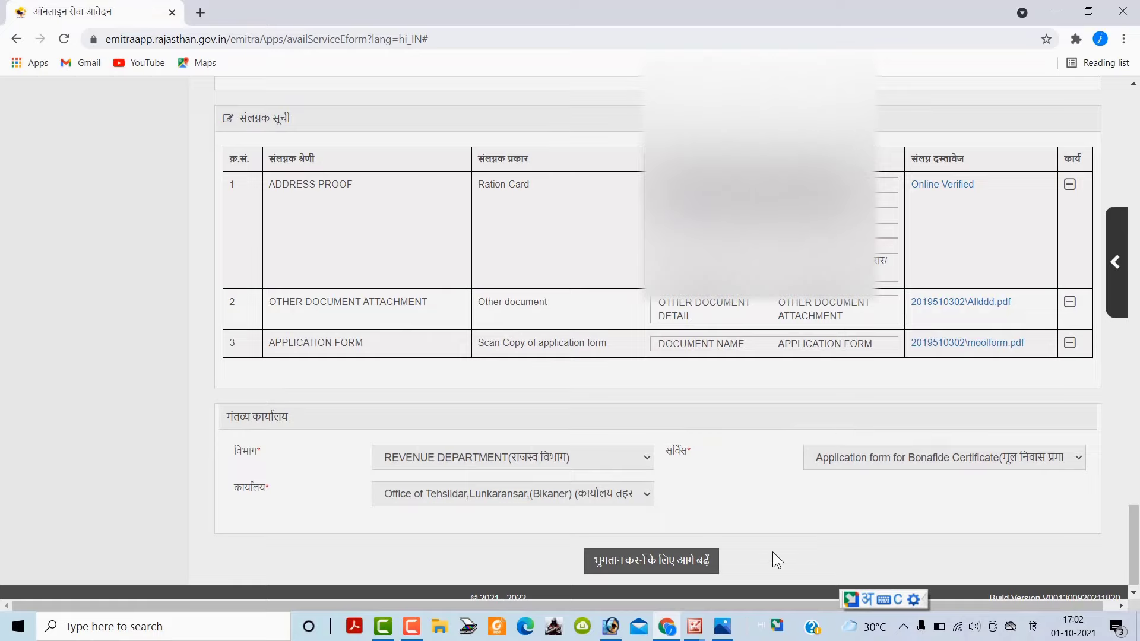
Proceed to payment and add the Bonafide Certificate application's bill for payment.
left_click(623, 574)
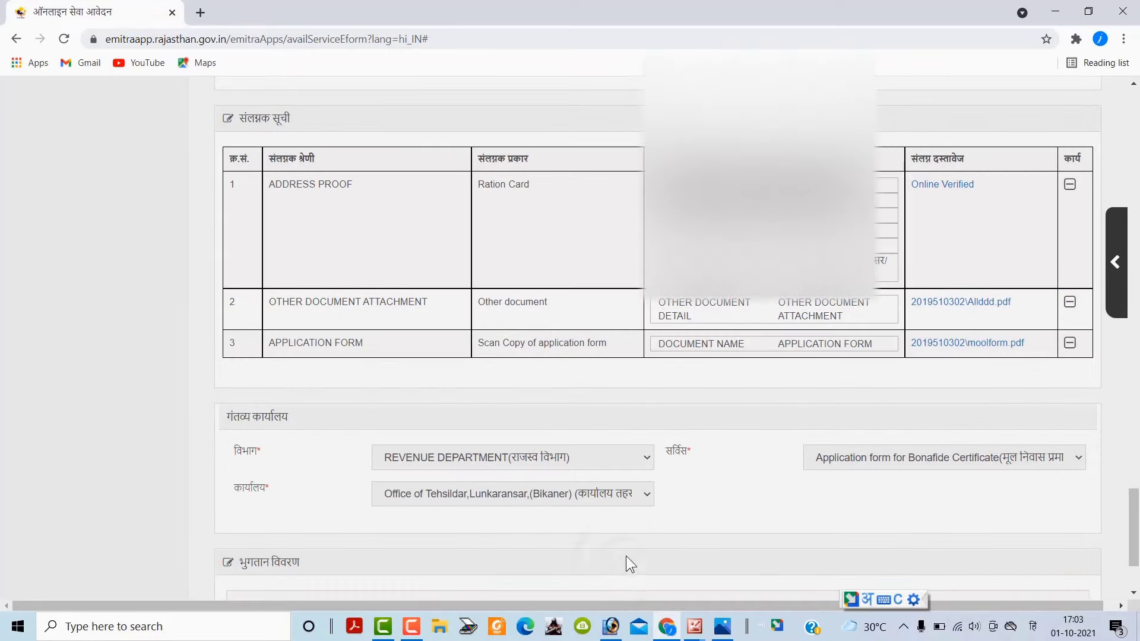
scroll(627, 554, "down", 3)
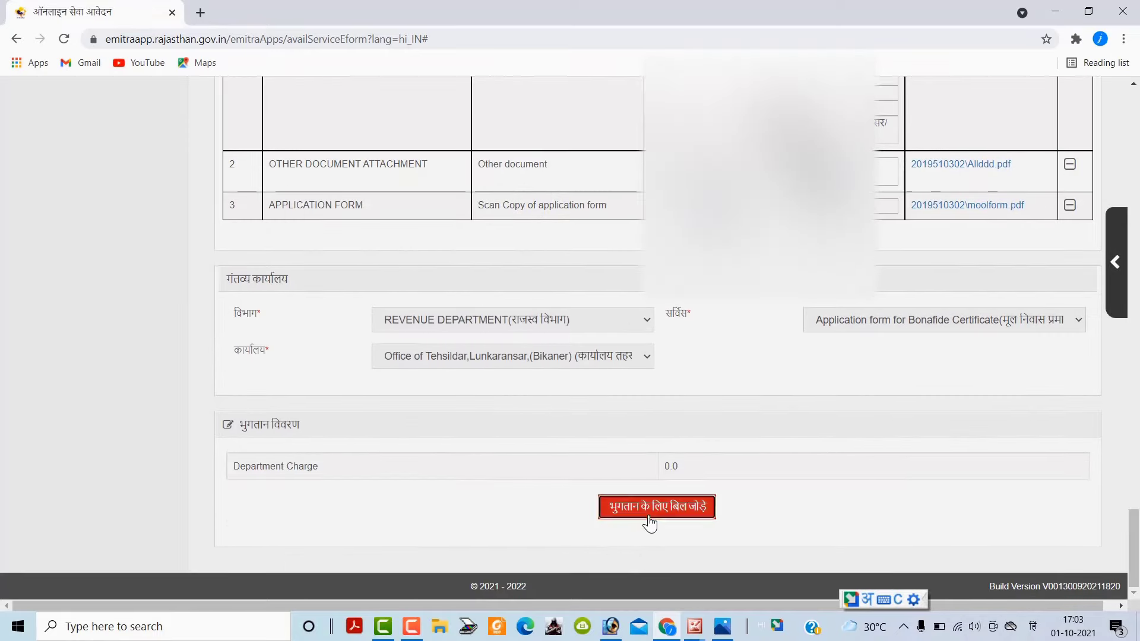
left_click(649, 513)
Start the bill payment and continue with the contact mobile number to the payment method selection.
scroll(649, 515, "down", 2)
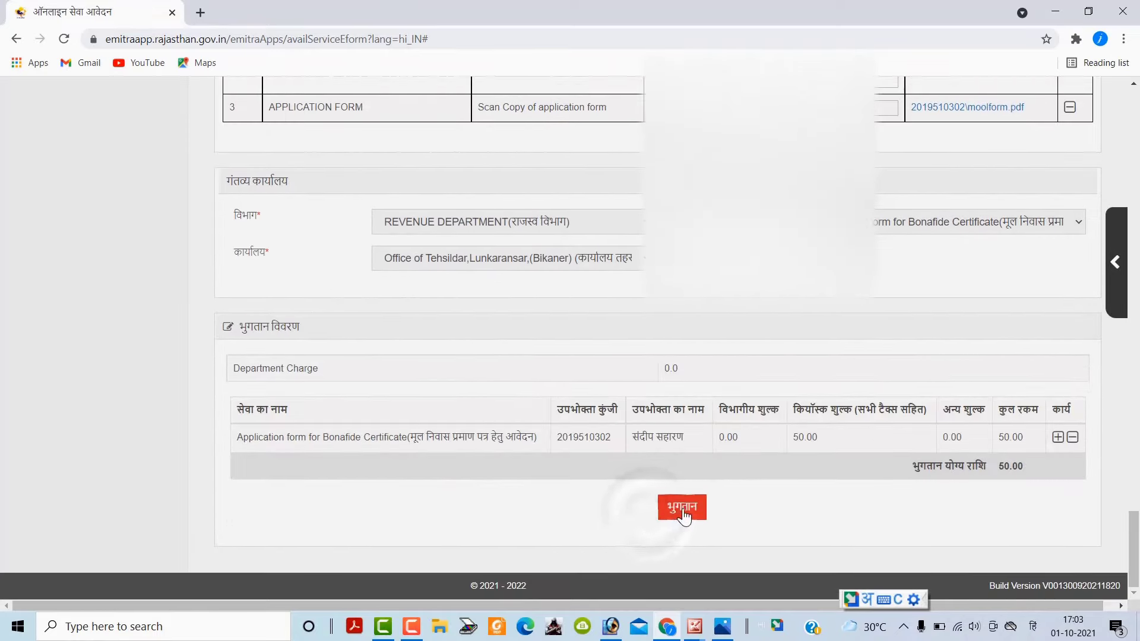
left_click(699, 510)
scroll(698, 434, "down", 3)
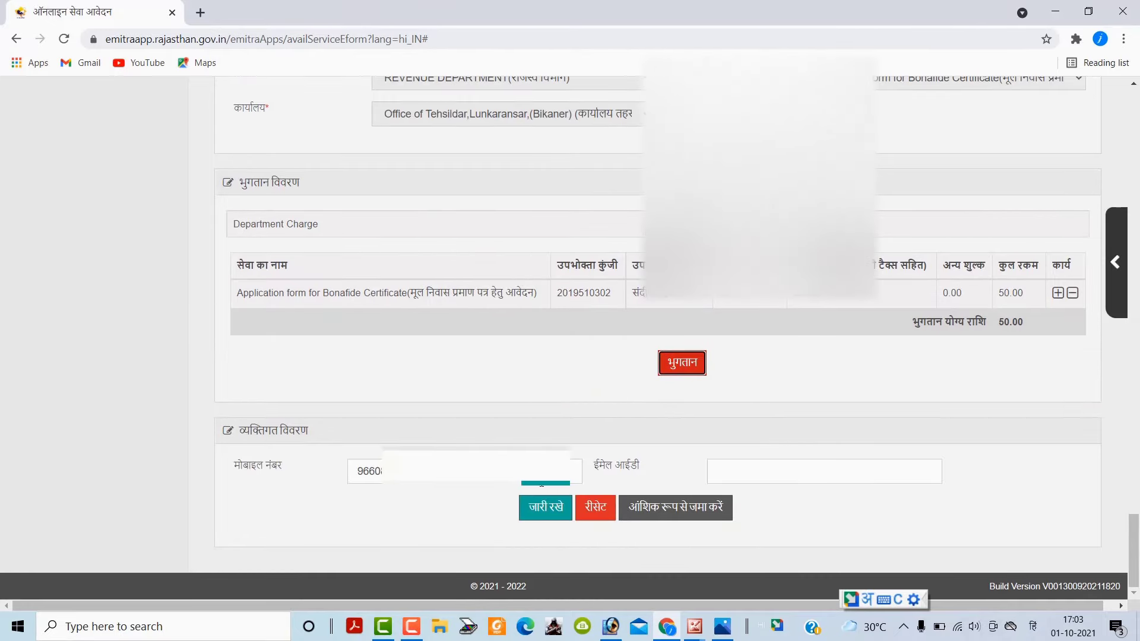
left_click(521, 482)
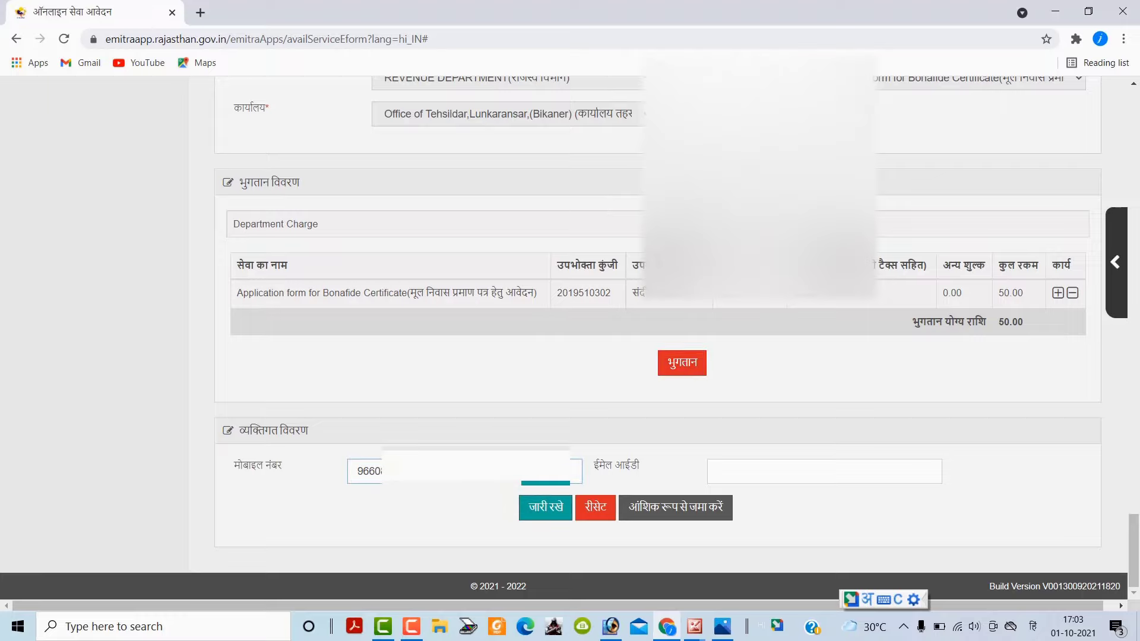
left_click(537, 507)
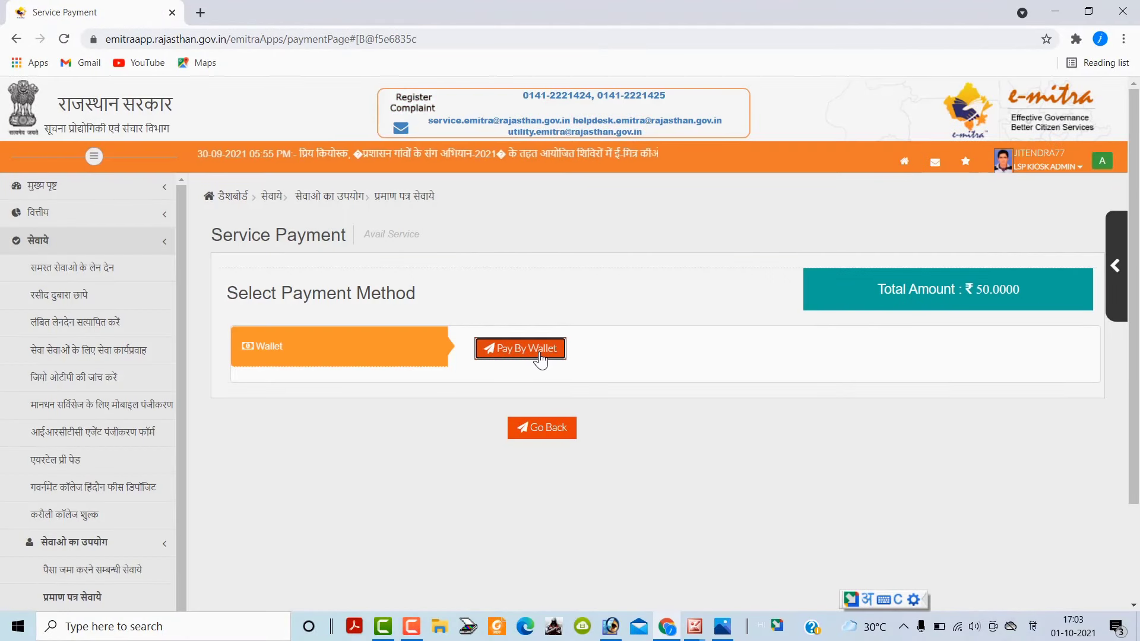
Pay the Bonafide Certificate bill from the wallet, generate its laser receipt for printing, and close the receipt.
left_click(540, 353)
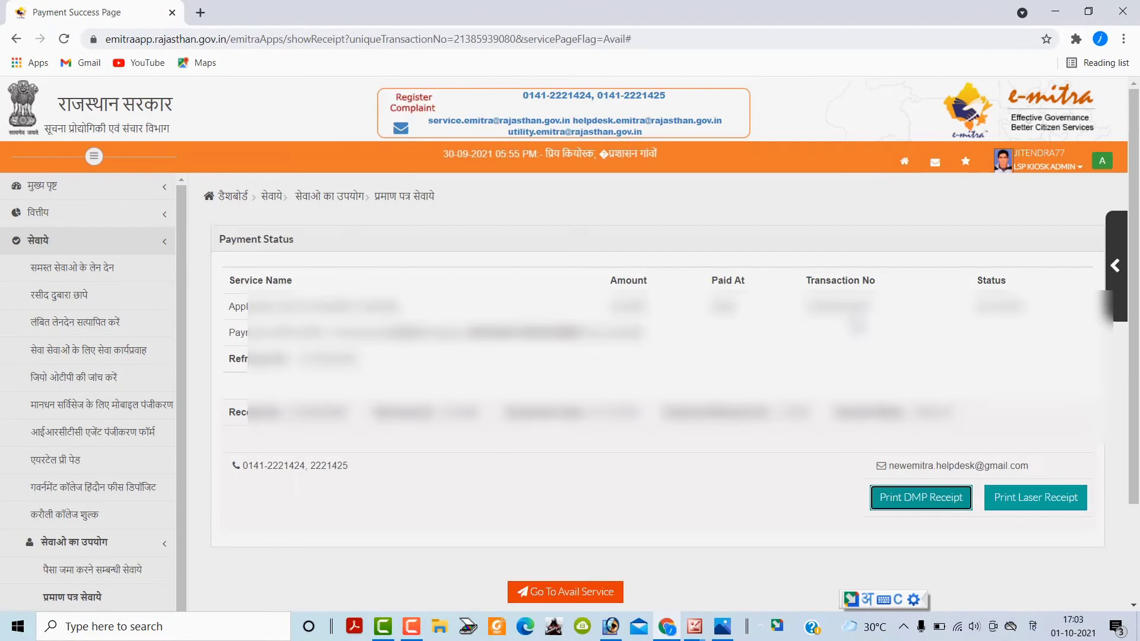
left_click(1035, 498)
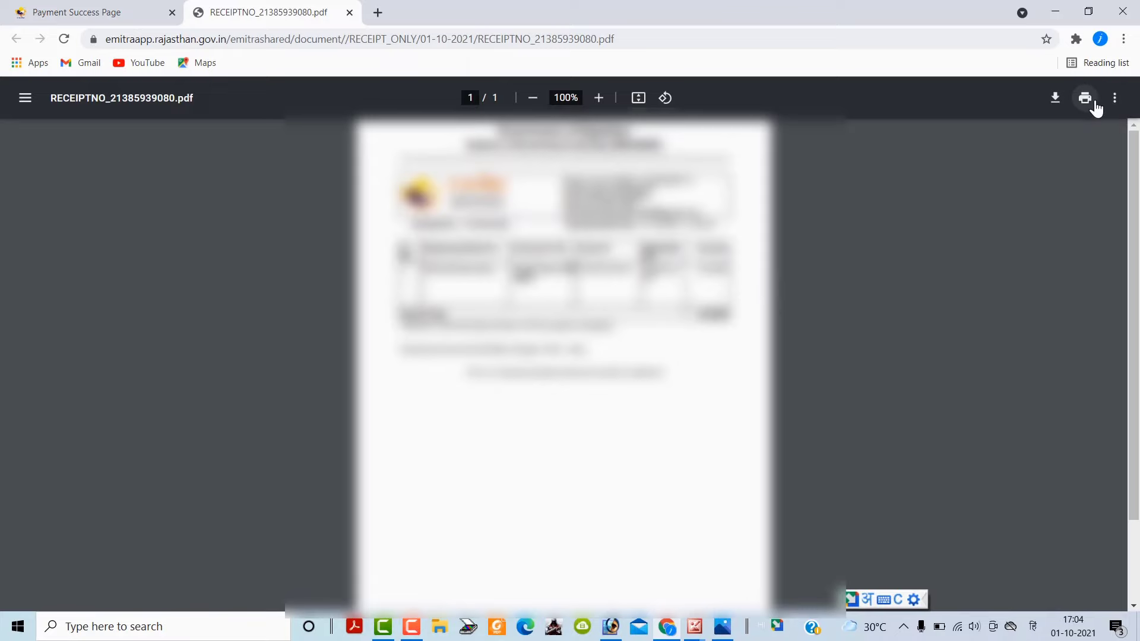
left_click(1092, 107)
key("ctrl+w")
Fetch the service workflow list for application services with both the from and to dates set to 01/10/2021.
left_click(607, 335)
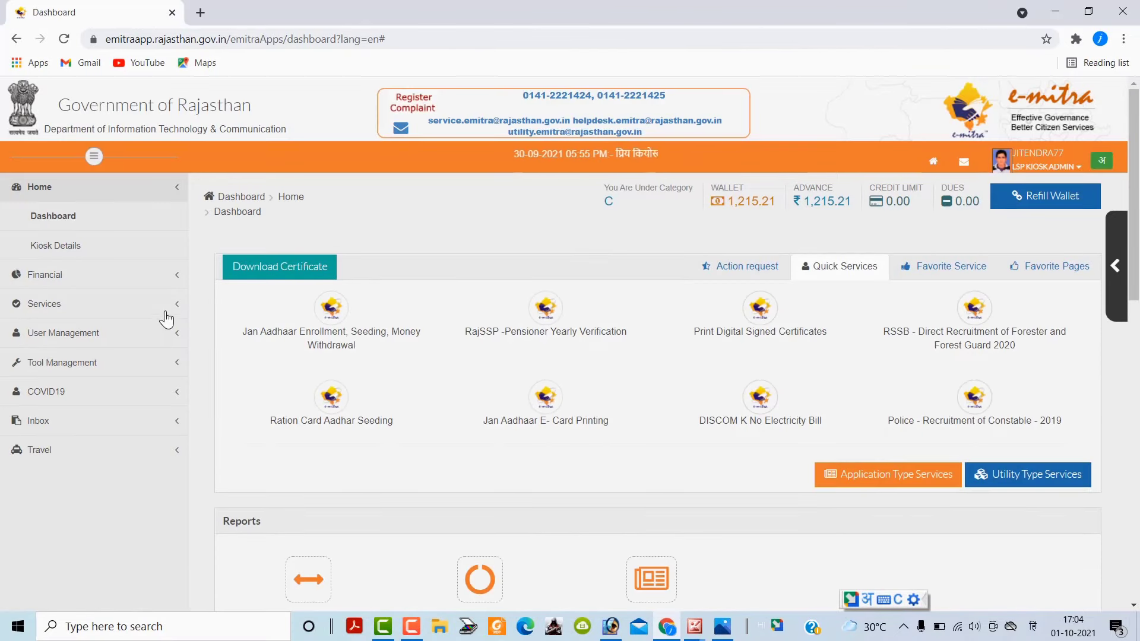
left_click(82, 306)
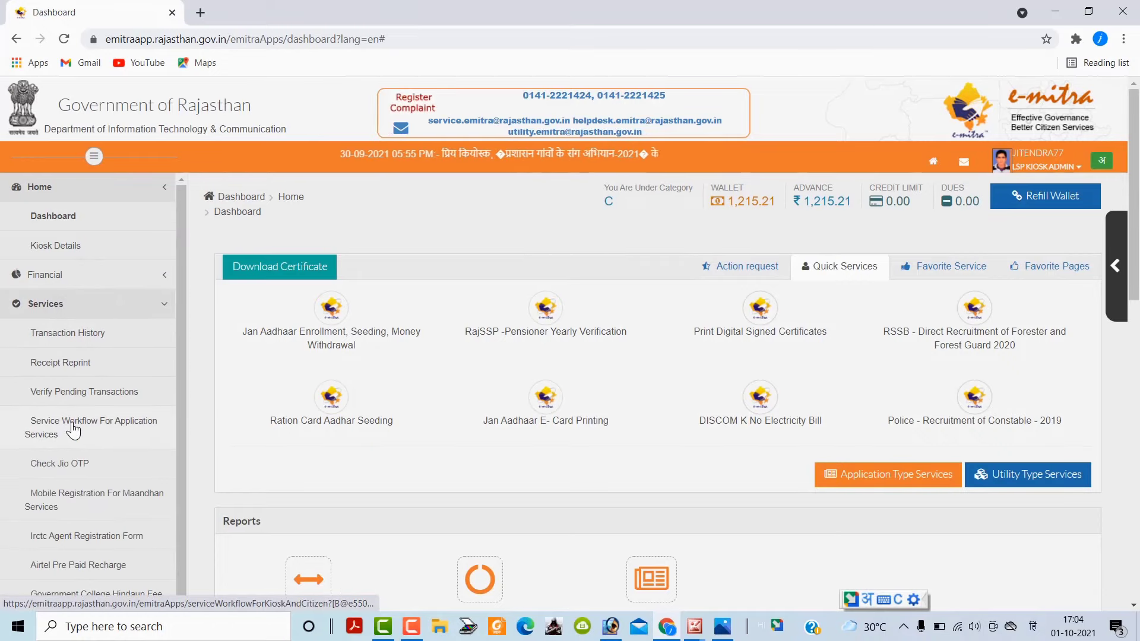
left_click(74, 428)
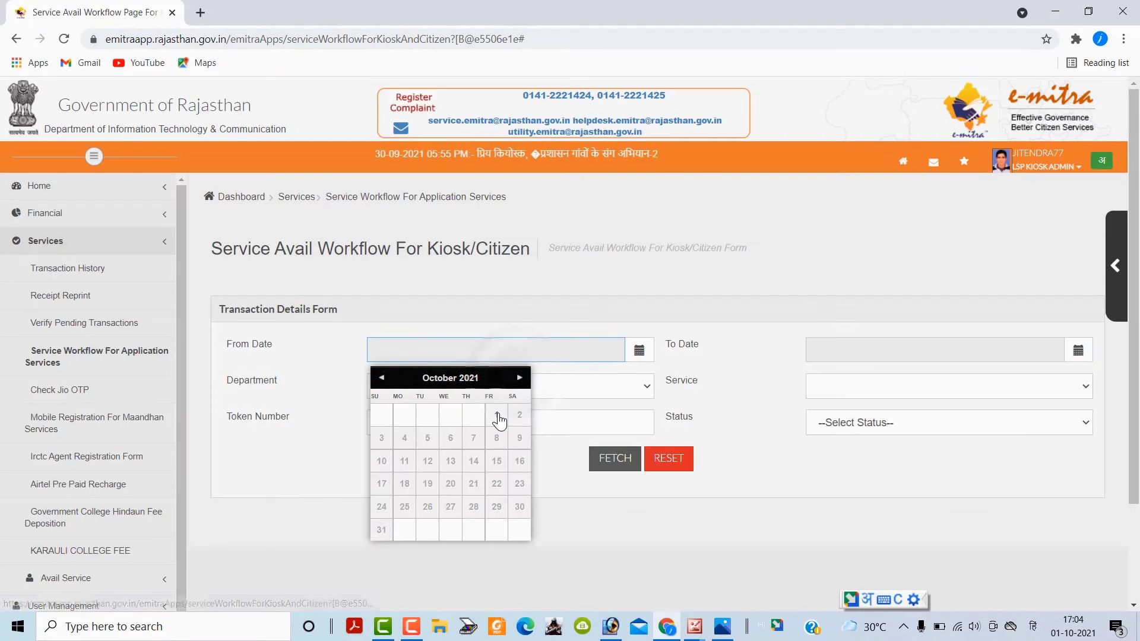
left_click(498, 414)
left_click(986, 349)
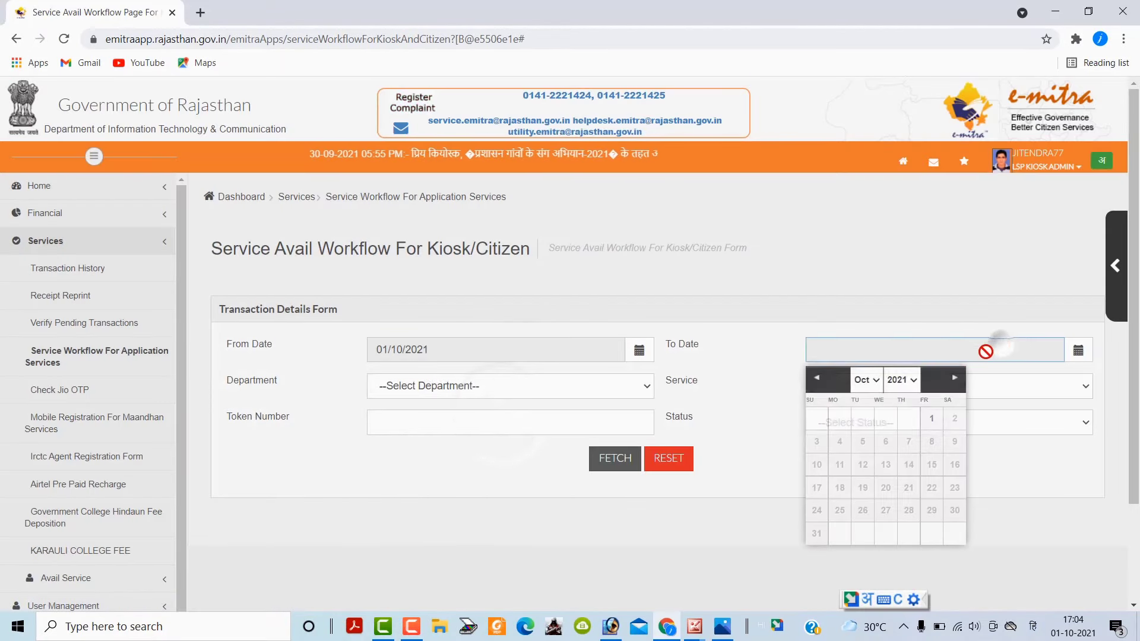
left_click(929, 420)
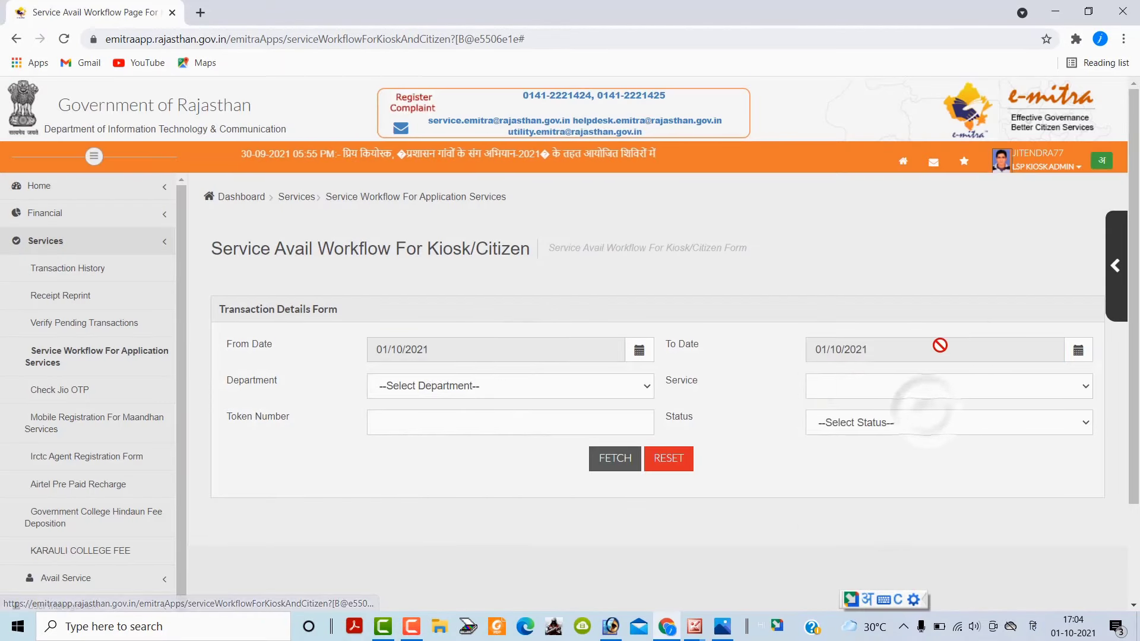
left_click(615, 459)
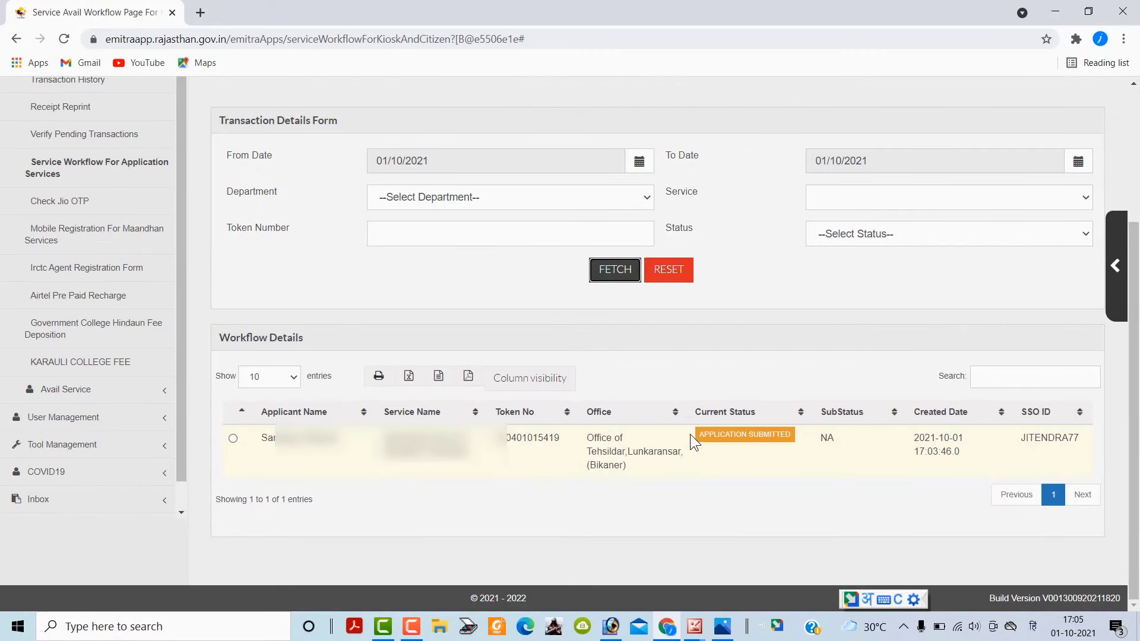
Check the submitted application's current status in the workflow details and copy its token number.
left_click_drag(692, 437, 794, 439)
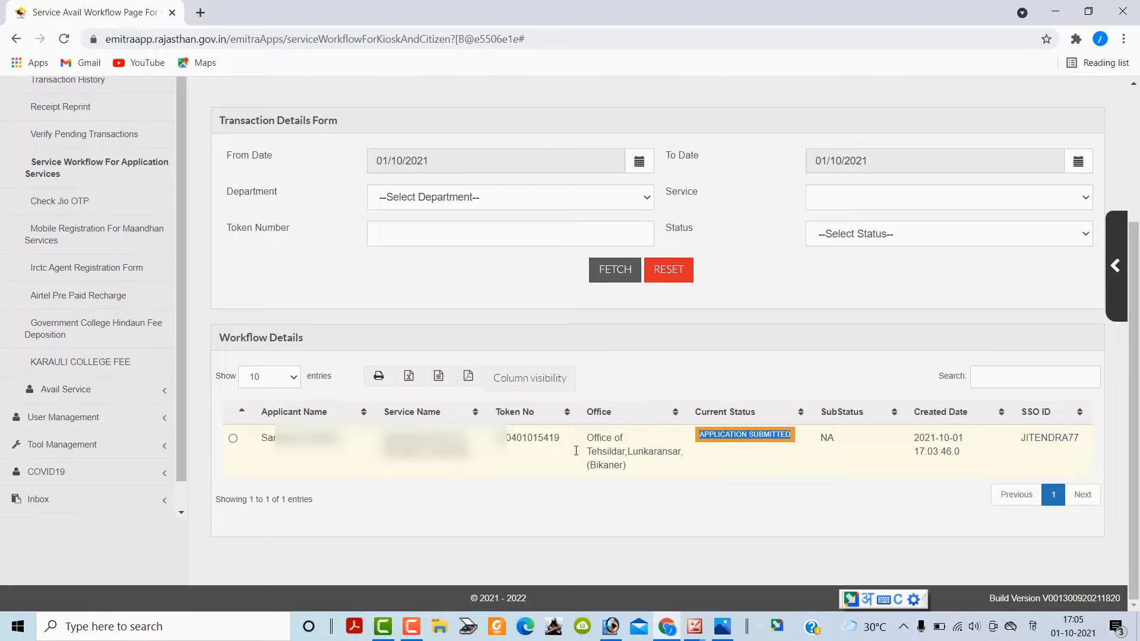
left_click_drag(503, 439, 559, 442)
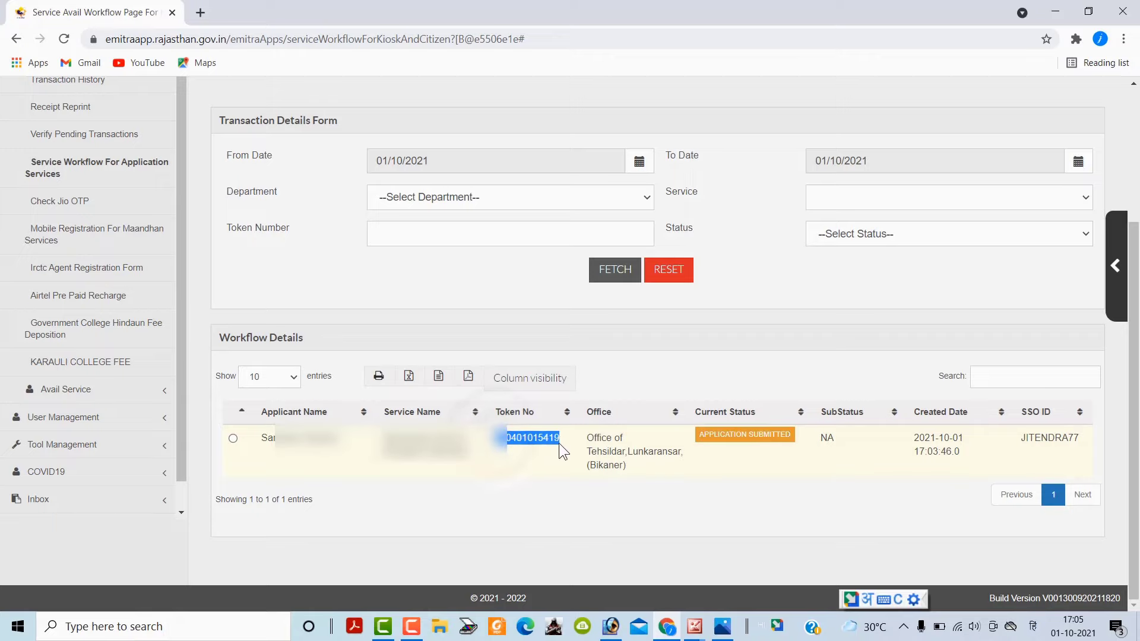
right_click(550, 441)
left_click(573, 451)
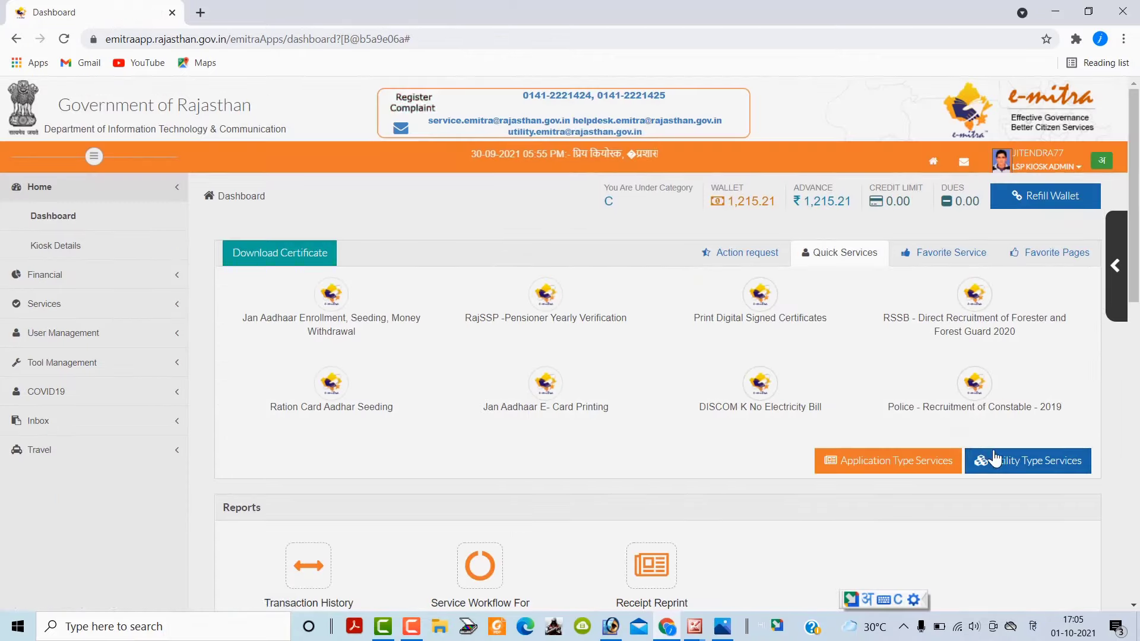
In the Print Digital Signed Certificates service, look up the certificate by the copied token number with print type A4.
left_click(997, 459)
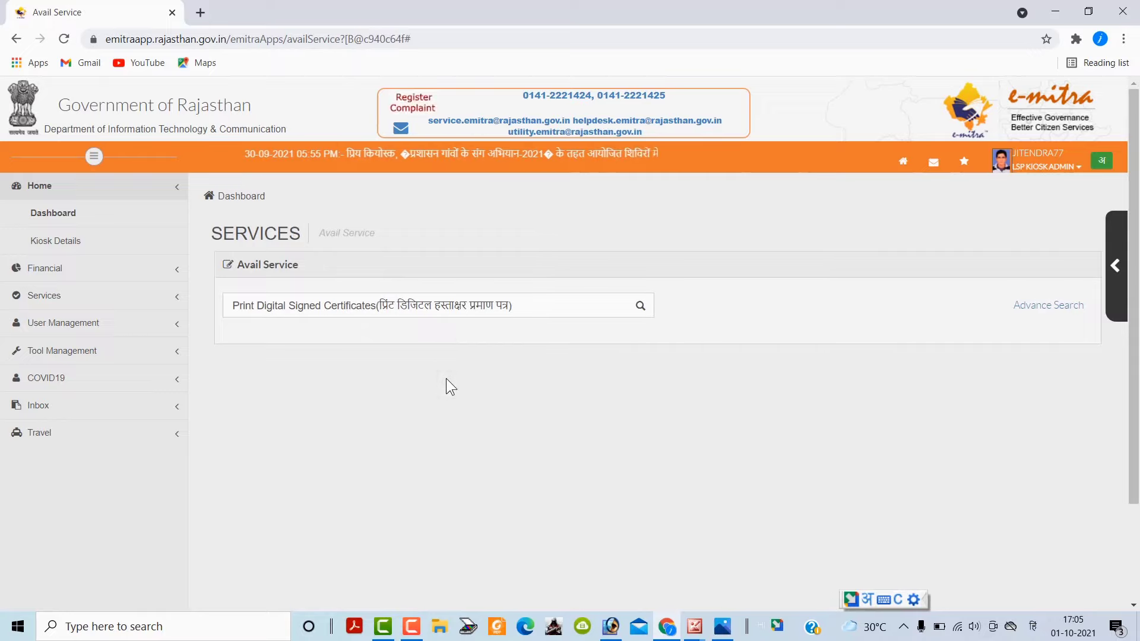
left_click(483, 419)
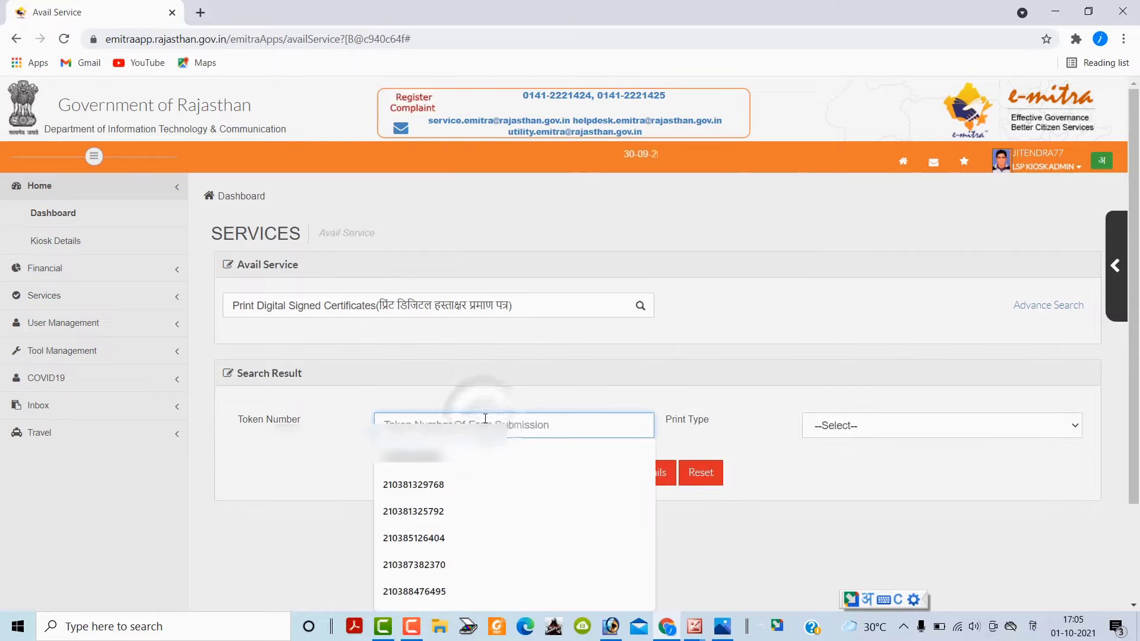
key("ctrl+v")
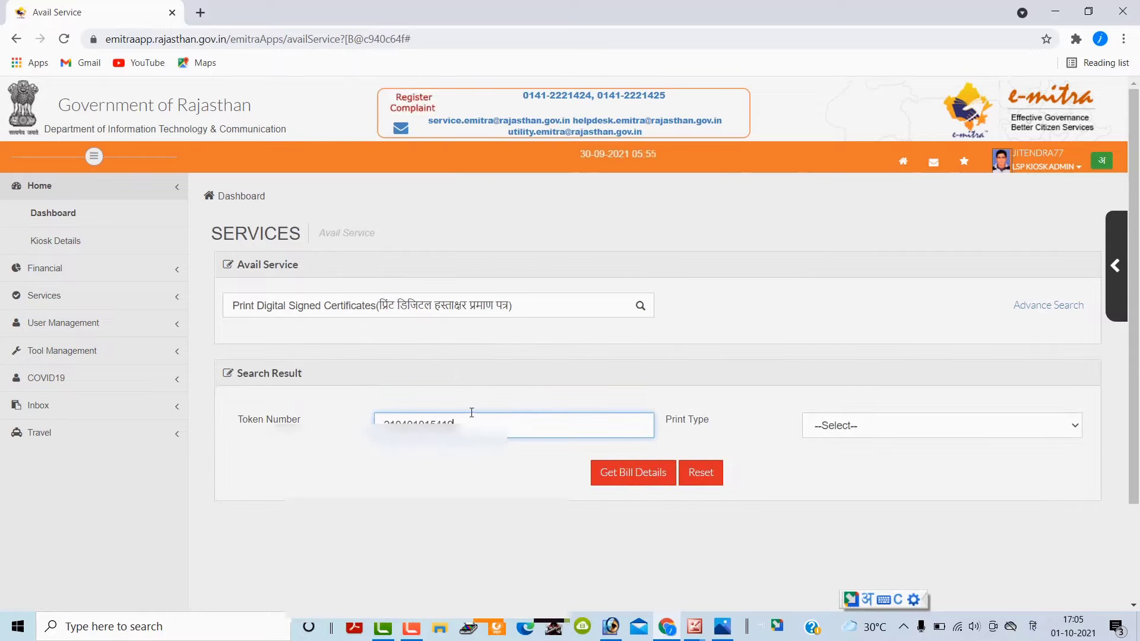
left_click(925, 425)
left_click(909, 459)
left_click(633, 469)
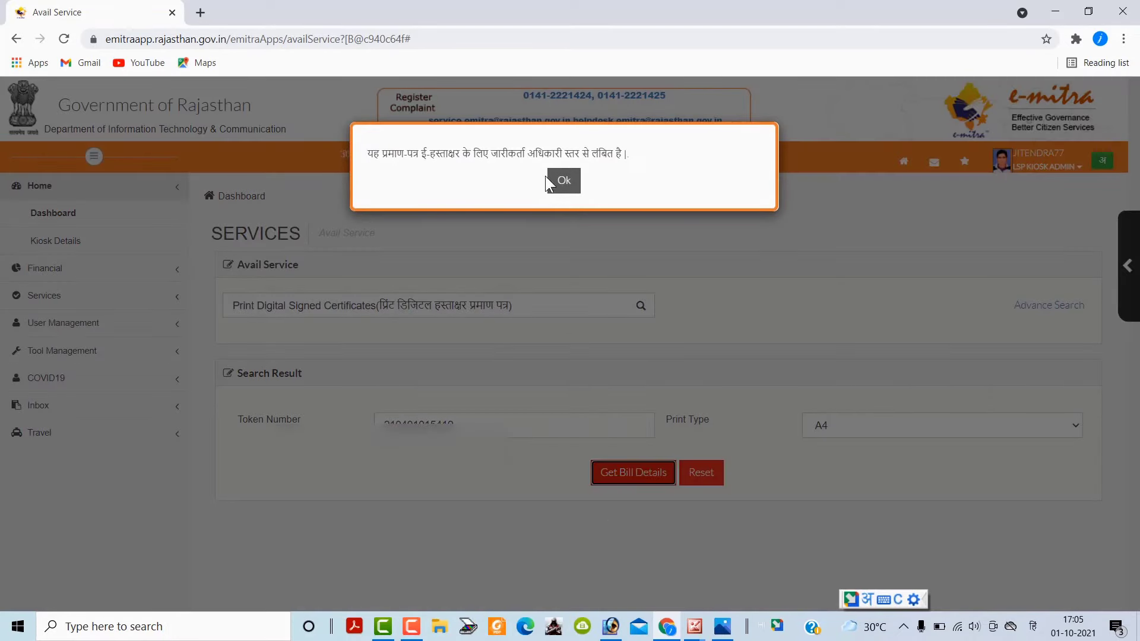
left_click(562, 180)
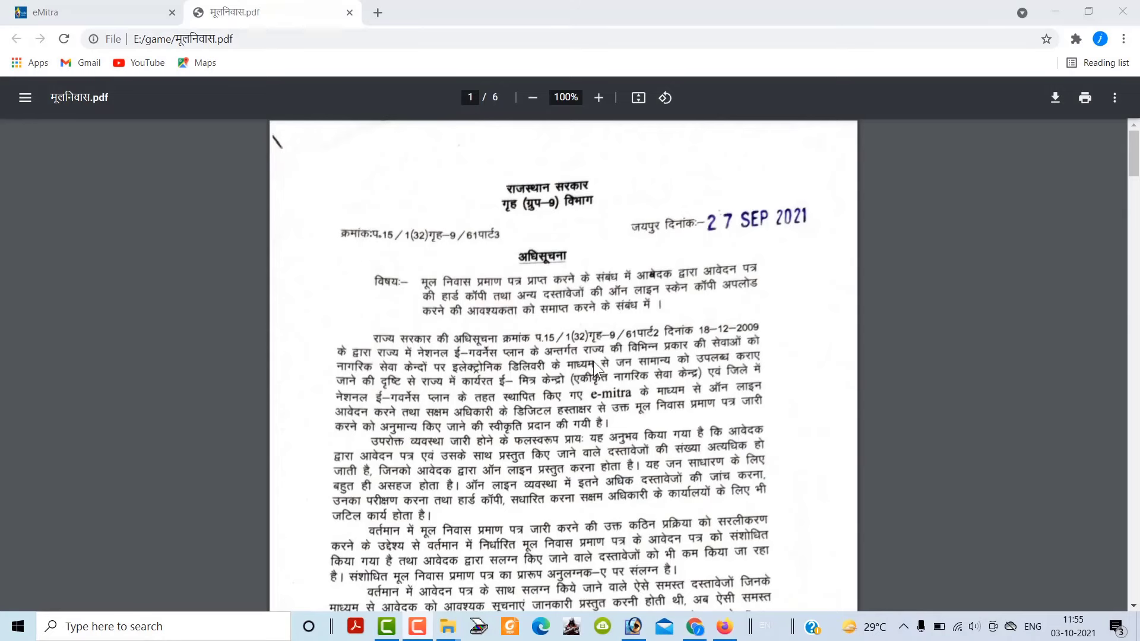
Read through the notification, application form, responsible persons' verification and affidavit formats in मूलनिवास.pdf.
scroll(711, 280, "down", 4)
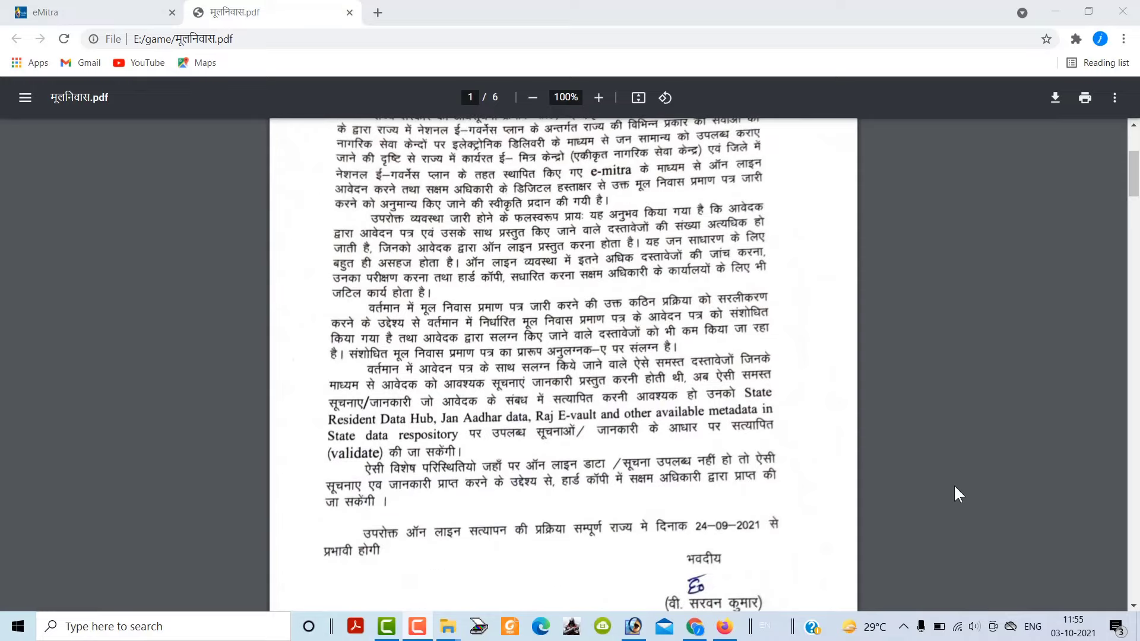
scroll(616, 390, "down", 10)
scroll(616, 392, "down", 14)
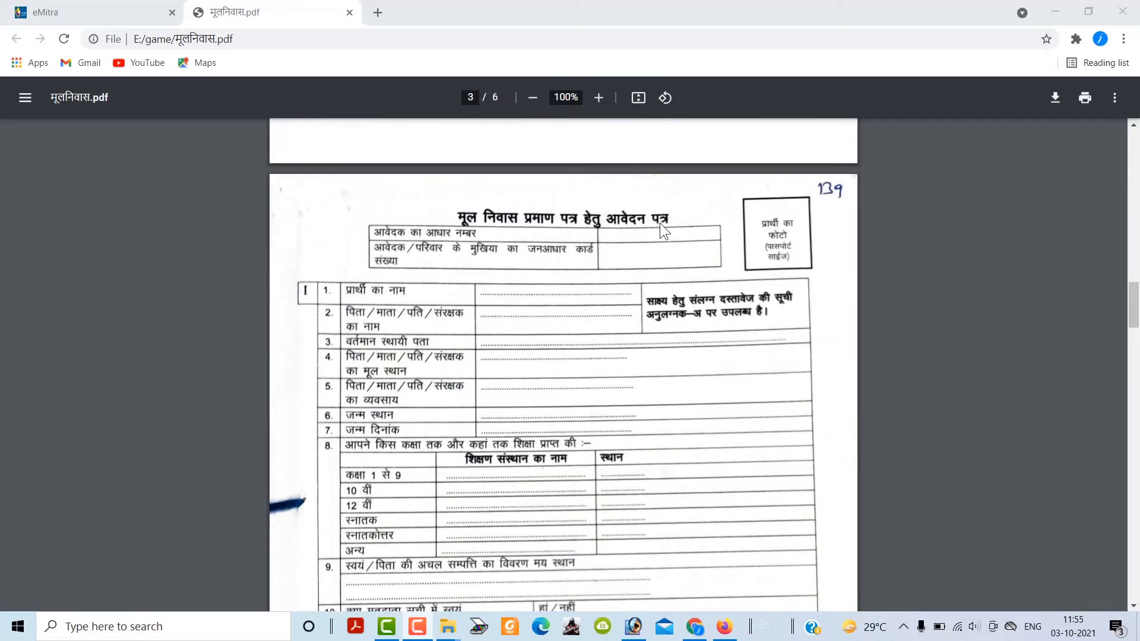
scroll(665, 241, "down", 9)
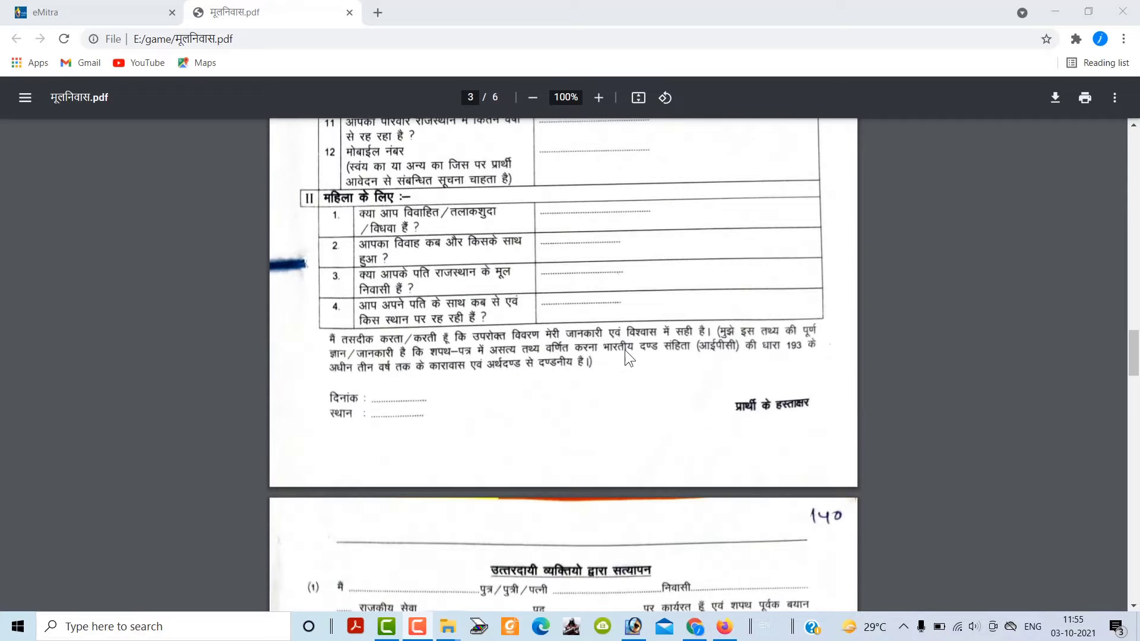
scroll(624, 351, "down", 3)
scroll(605, 242, "down", 4)
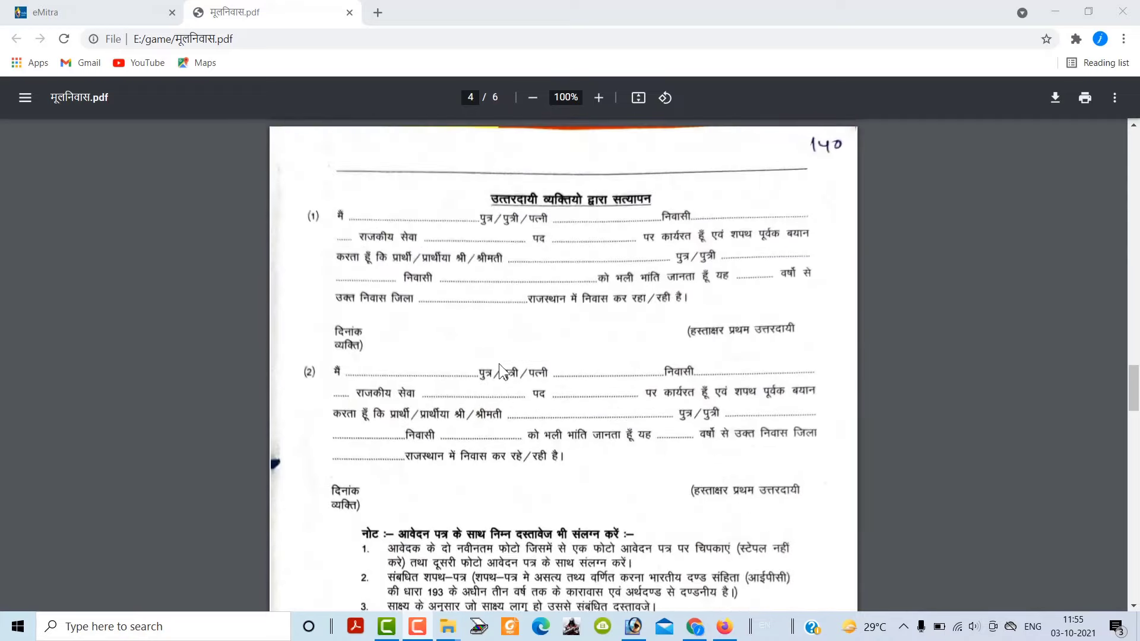
scroll(641, 430, "down", 15)
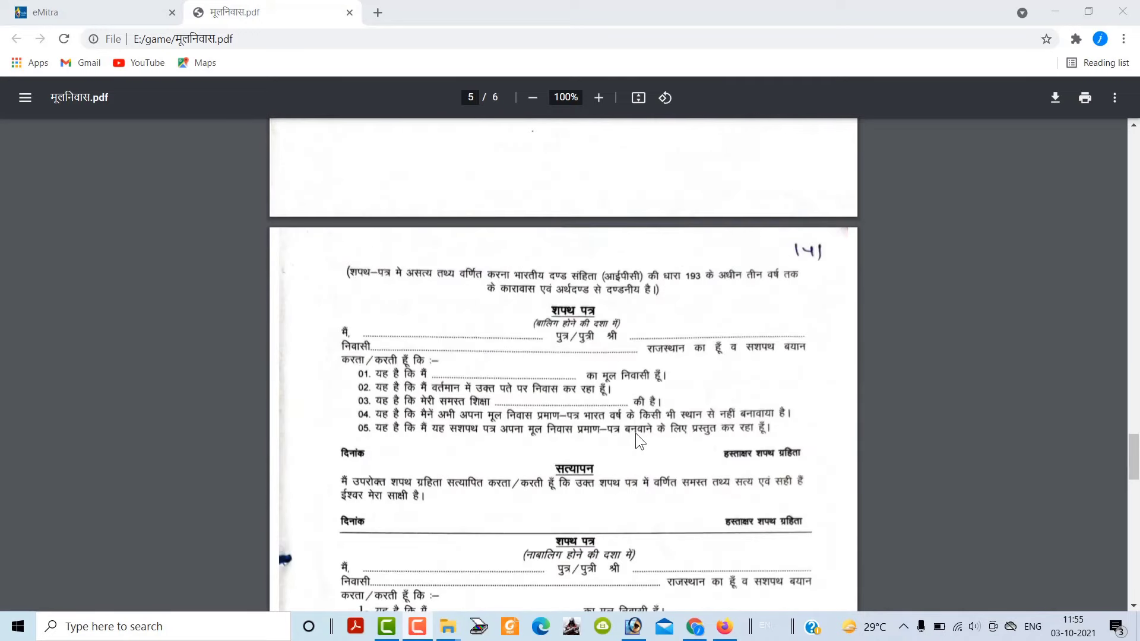
scroll(668, 481, "down", 8)
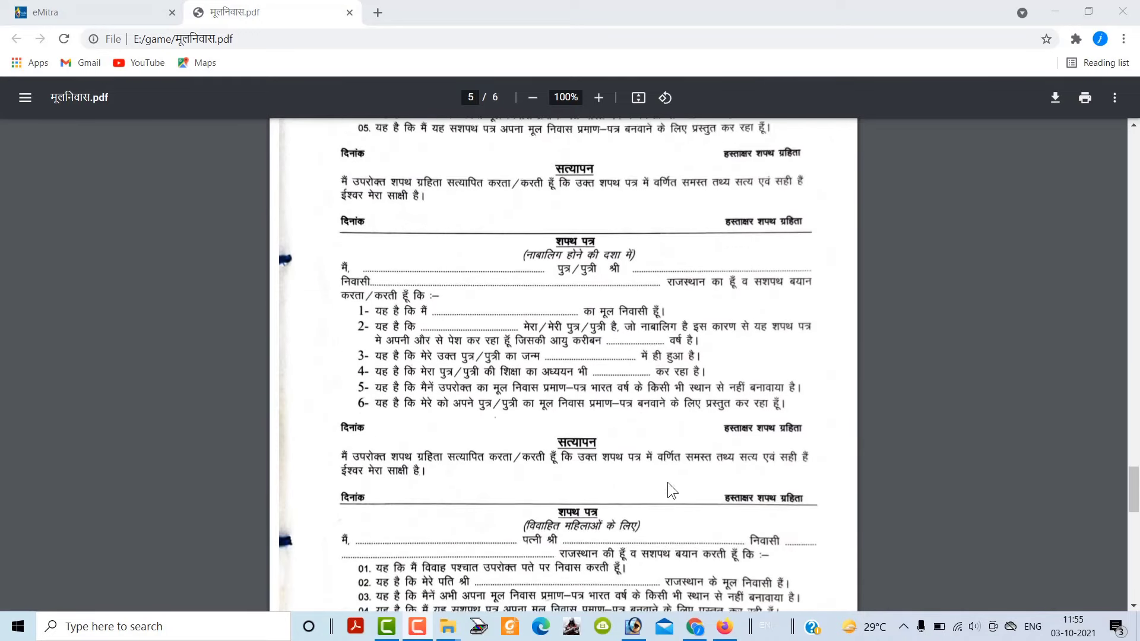
scroll(646, 456, "down", 4)
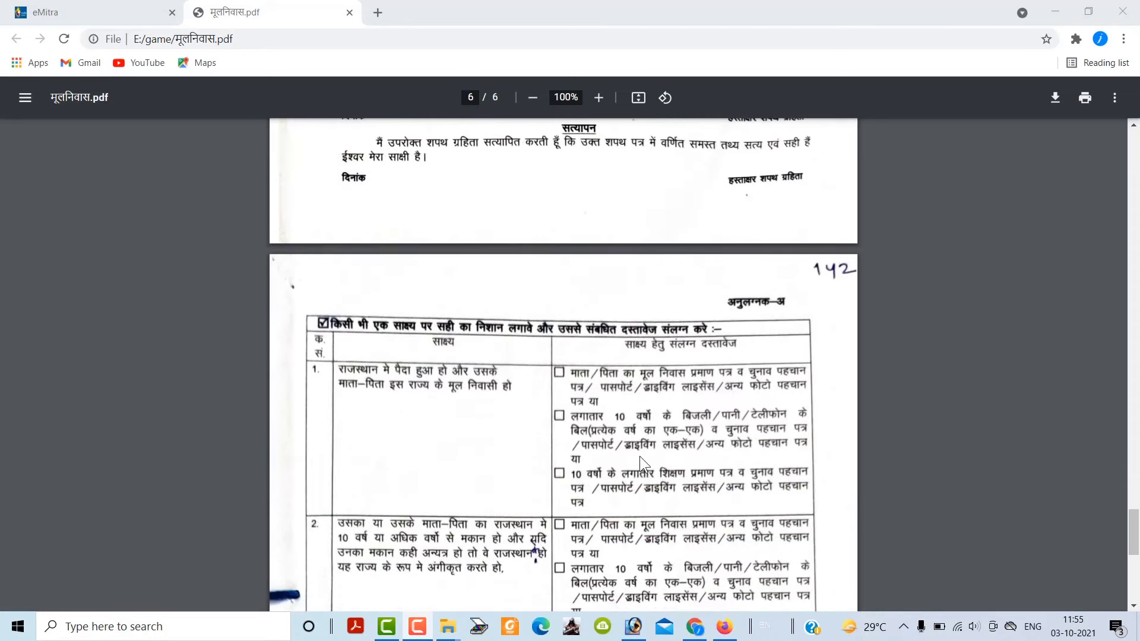
Examine the अनुलग्नक-अ table of evidence and required documents, rechecking the affidavit and responsible persons' verification pages.
scroll(685, 381, "down", 3)
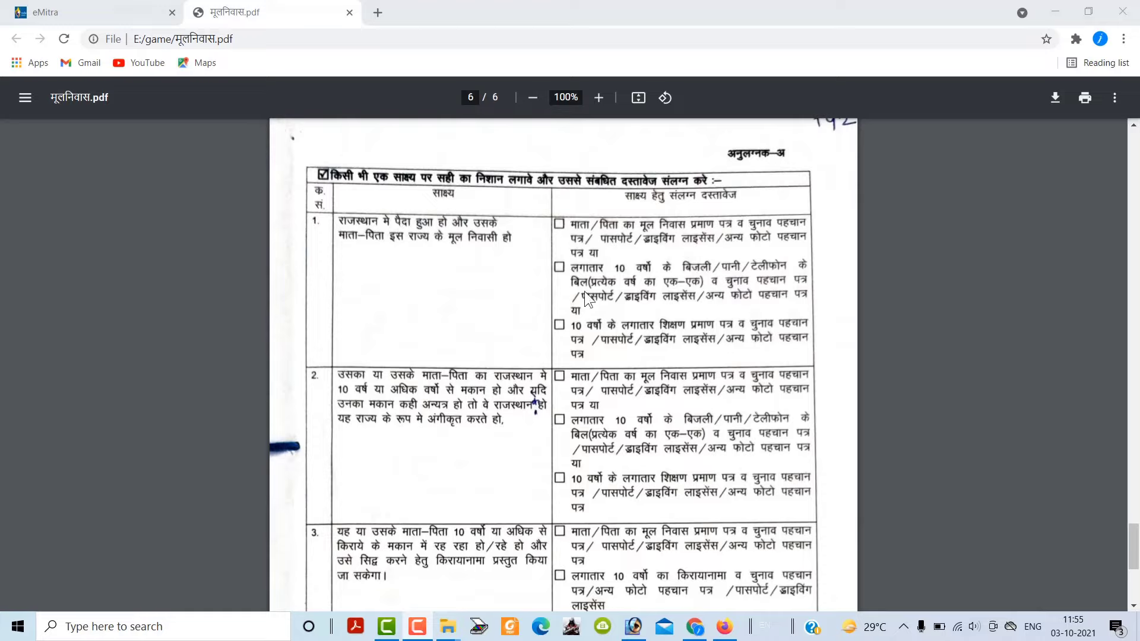
scroll(393, 401, "down", 4)
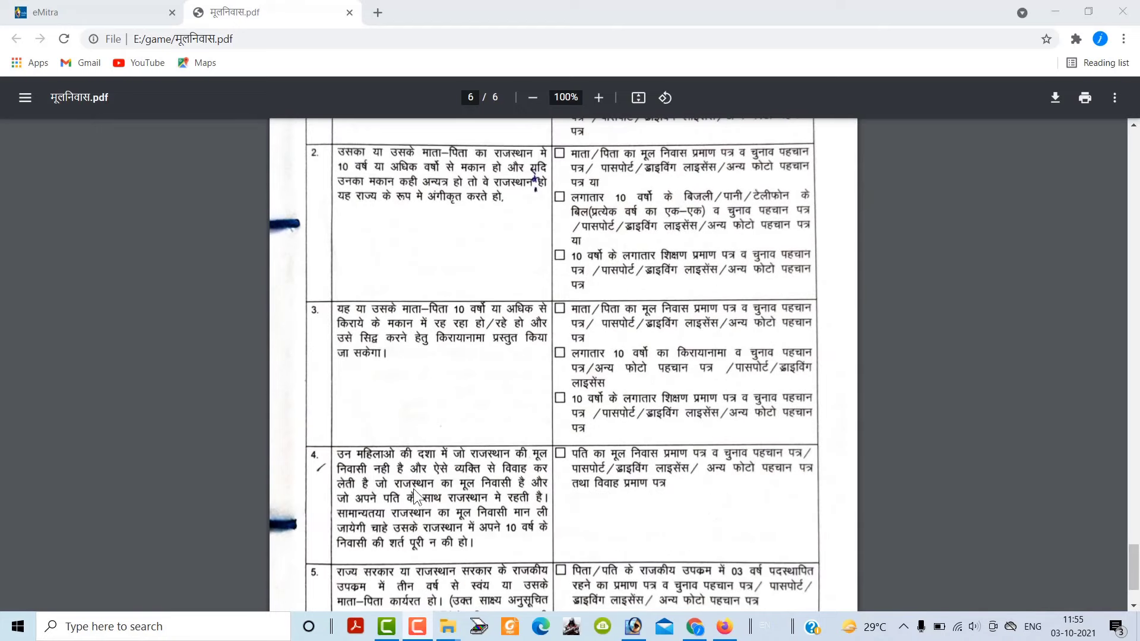
scroll(413, 492, "down", 2)
scroll(413, 518, "up", 5)
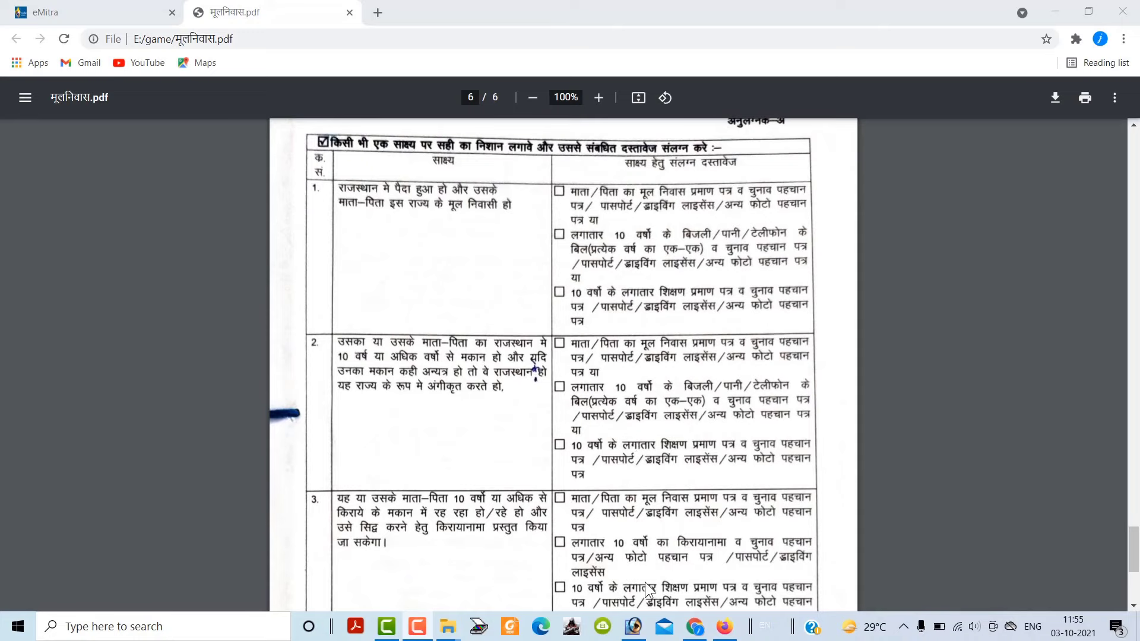
scroll(647, 589, "down", 4)
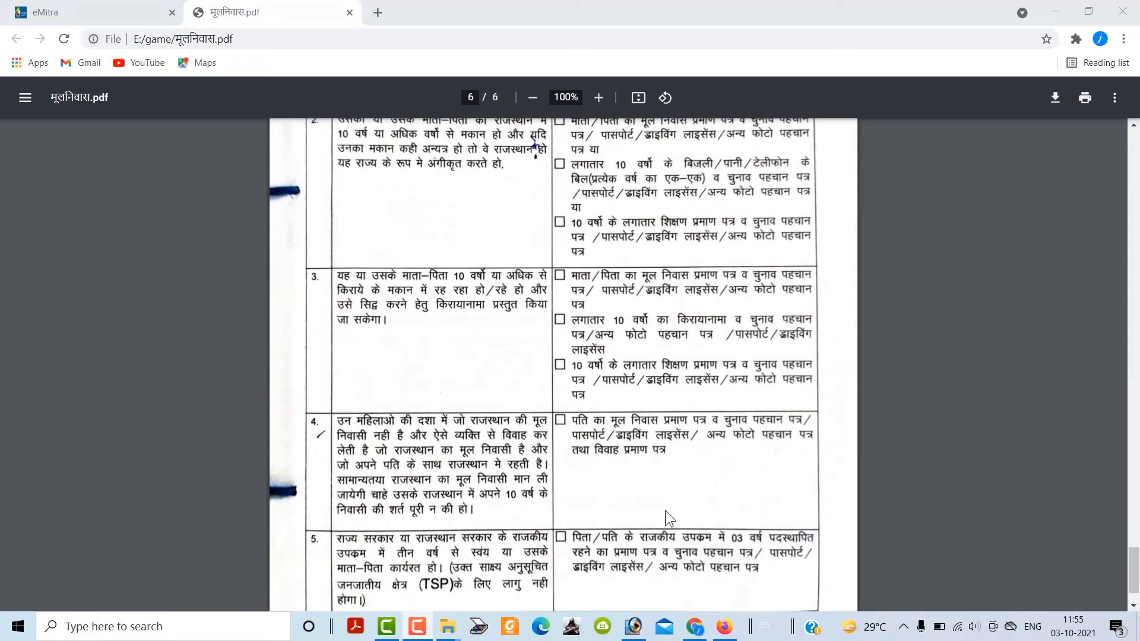
scroll(658, 498, "up", 6)
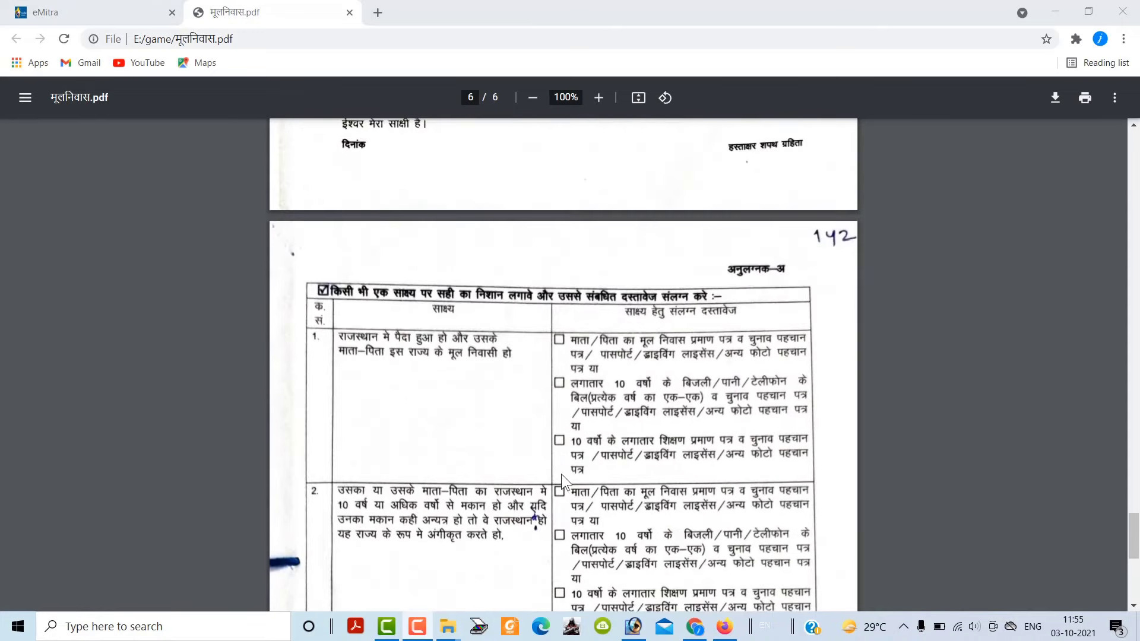
scroll(449, 414, "up", 4)
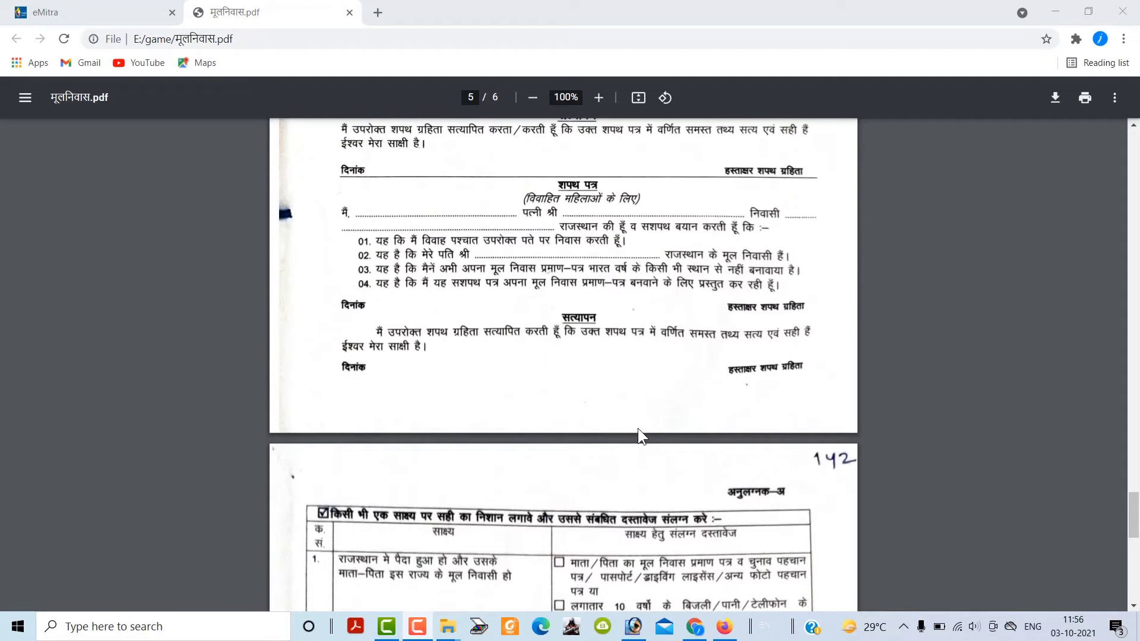
scroll(638, 428, "up", 14)
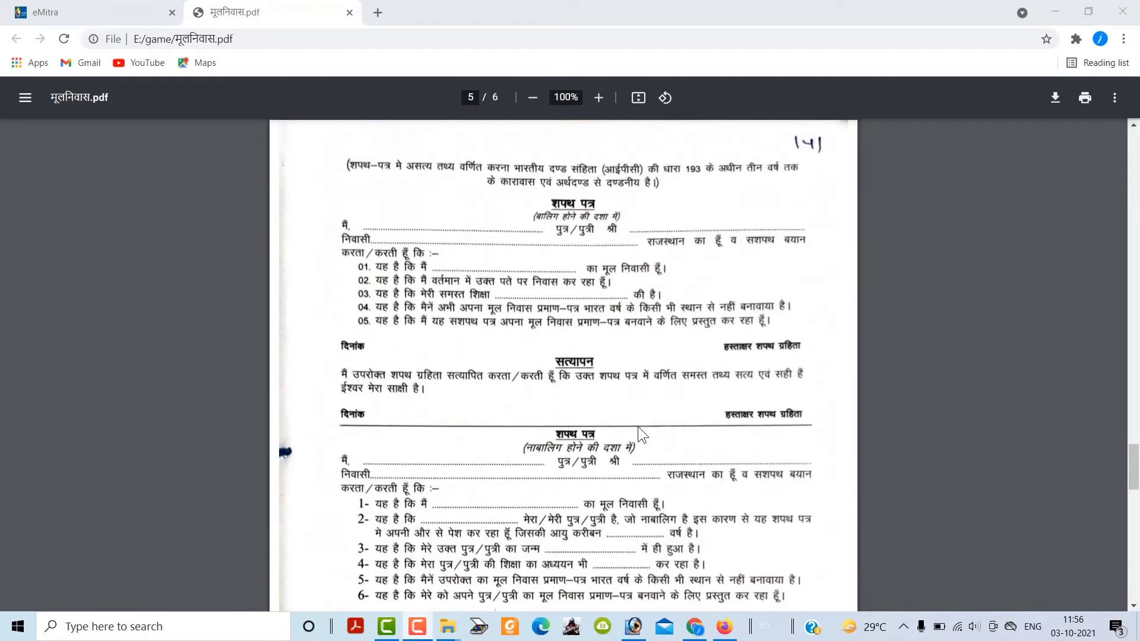
scroll(637, 425, "up", 11)
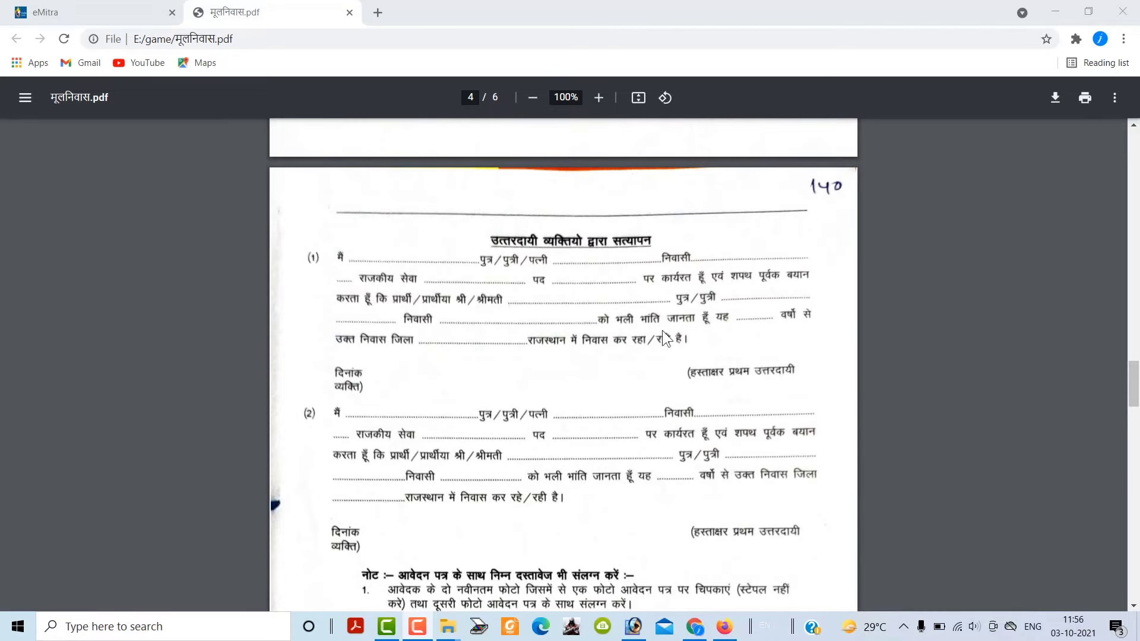
left_click_drag(1137, 396, 1137, 588)
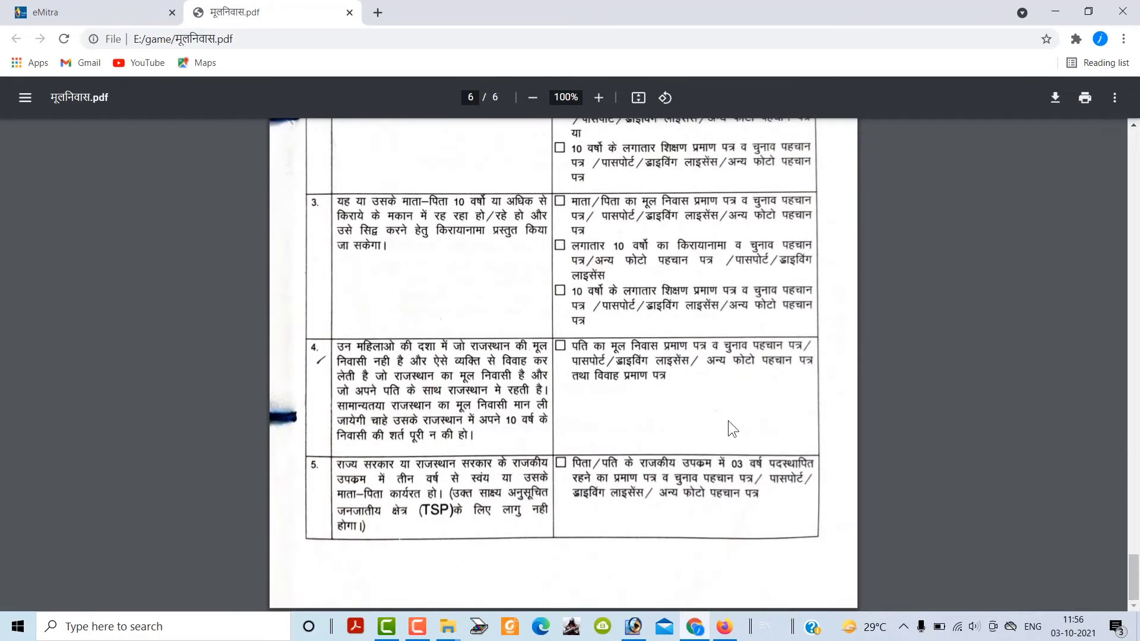
scroll(725, 414, "up", 1)
scroll(729, 412, "up", 4)
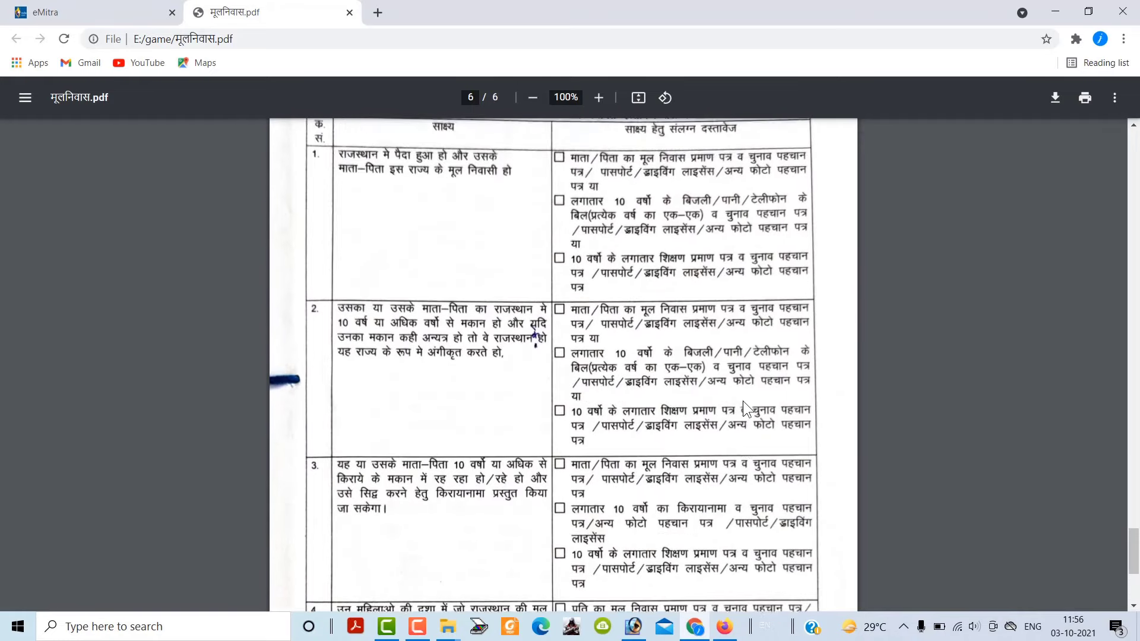